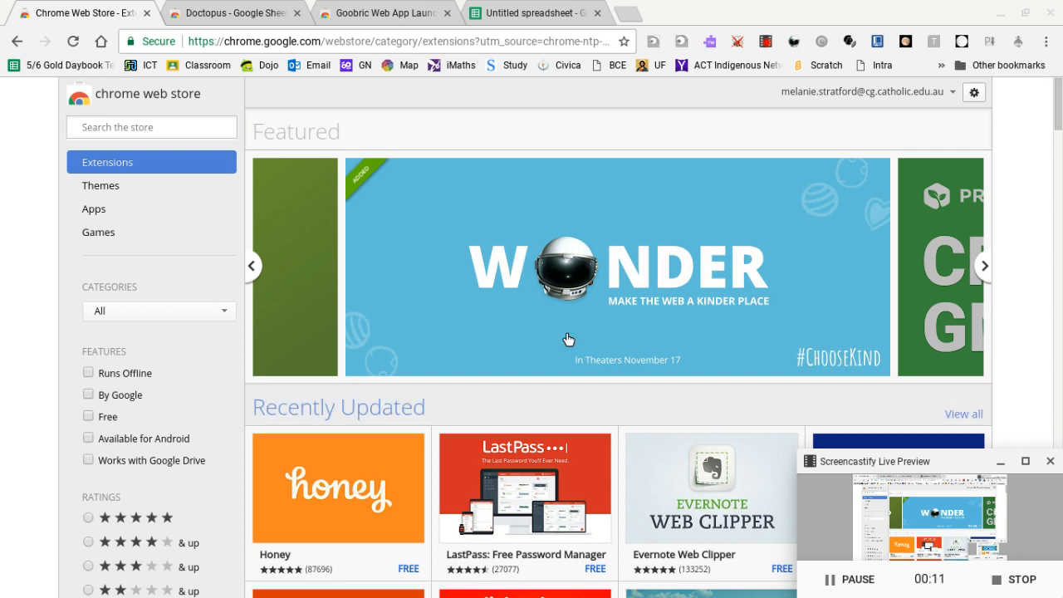
Review the Doctopus and Goobric Web App Launcher store pages and switch to the untitled spreadsheet.
left_click(213, 15)
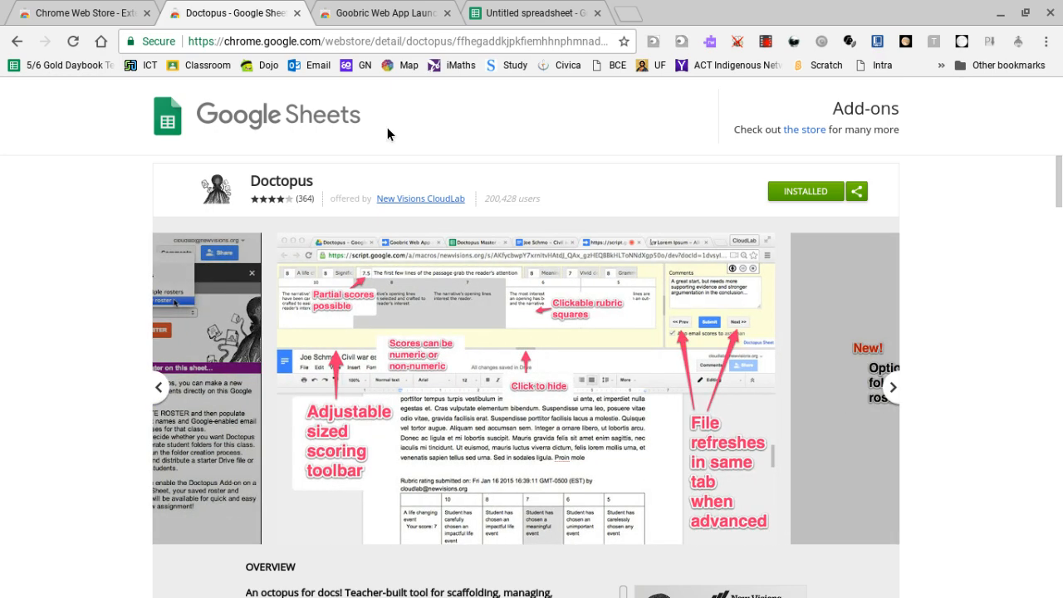
left_click(374, 15)
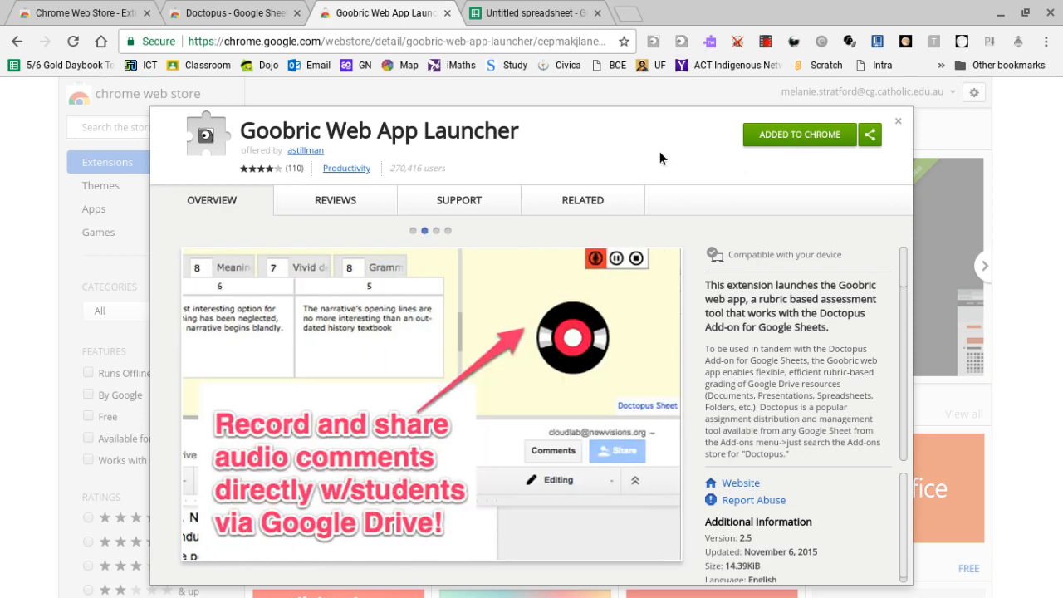
left_click(515, 14)
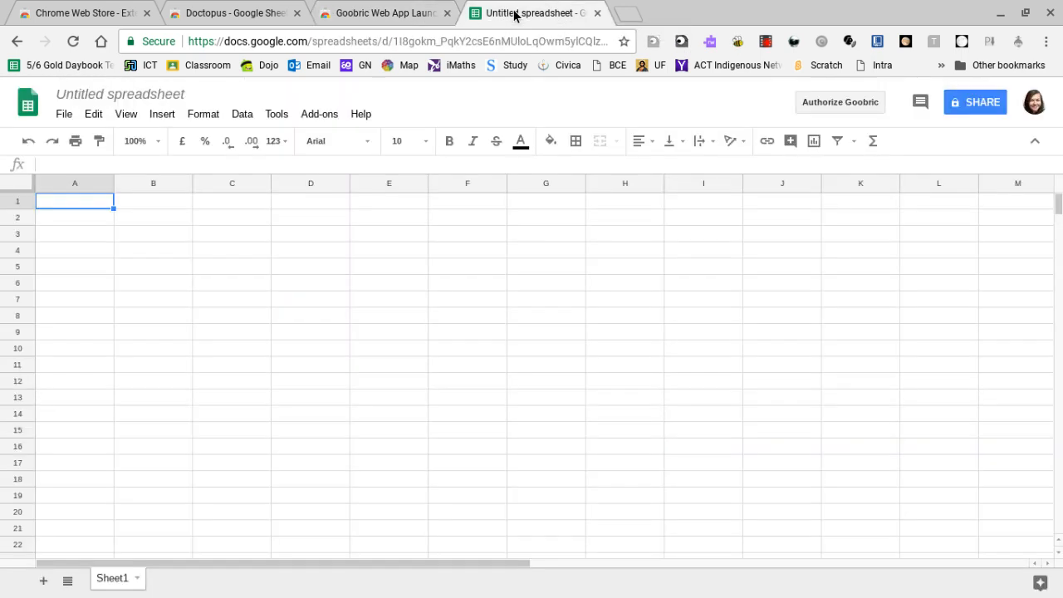
Rename the untitled spreadsheet as "Edtech Demo 2018".
left_click(83, 95)
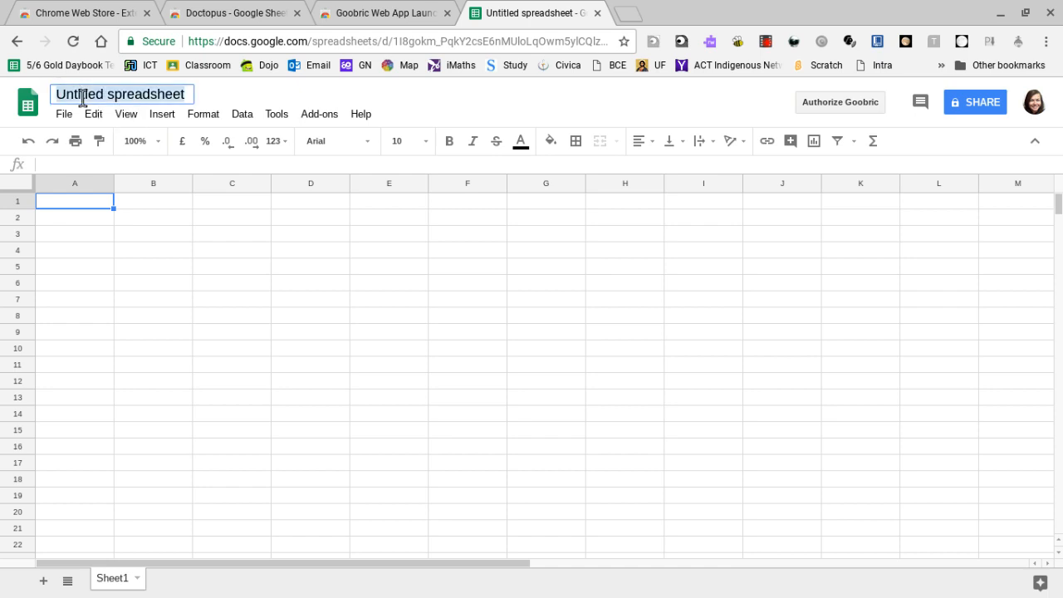
type("Edit")
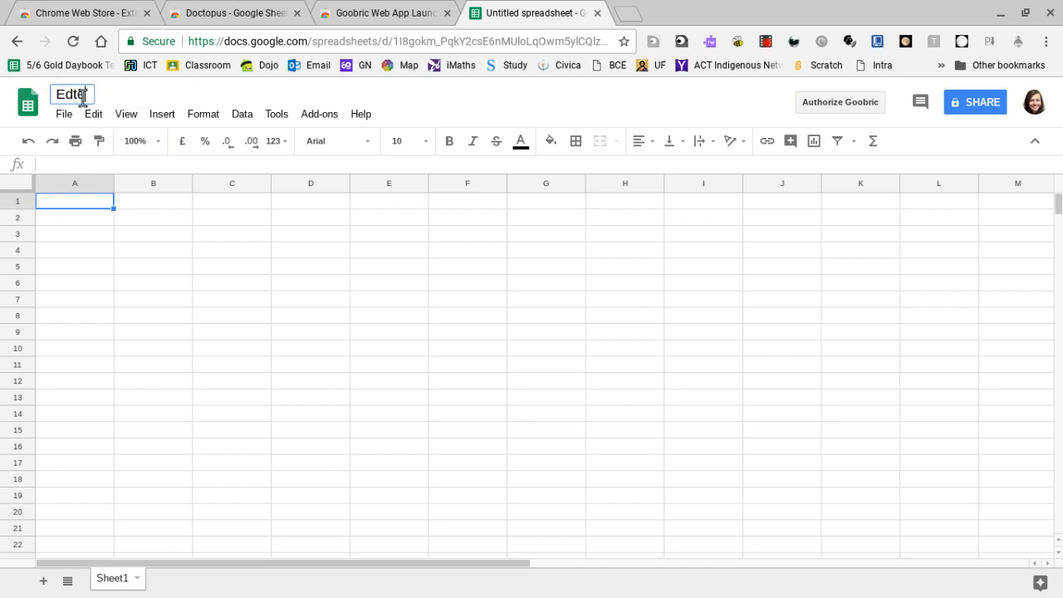
type("ch DEmo")
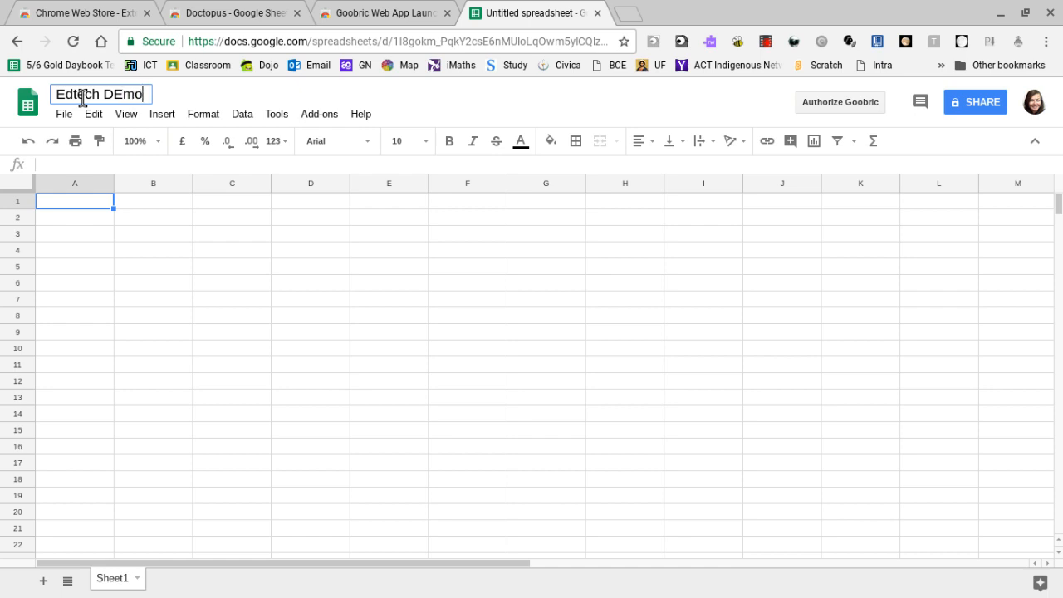
key("BackSpace")
key("BackSpace")
key("BackSpace")
type("emo 2018")
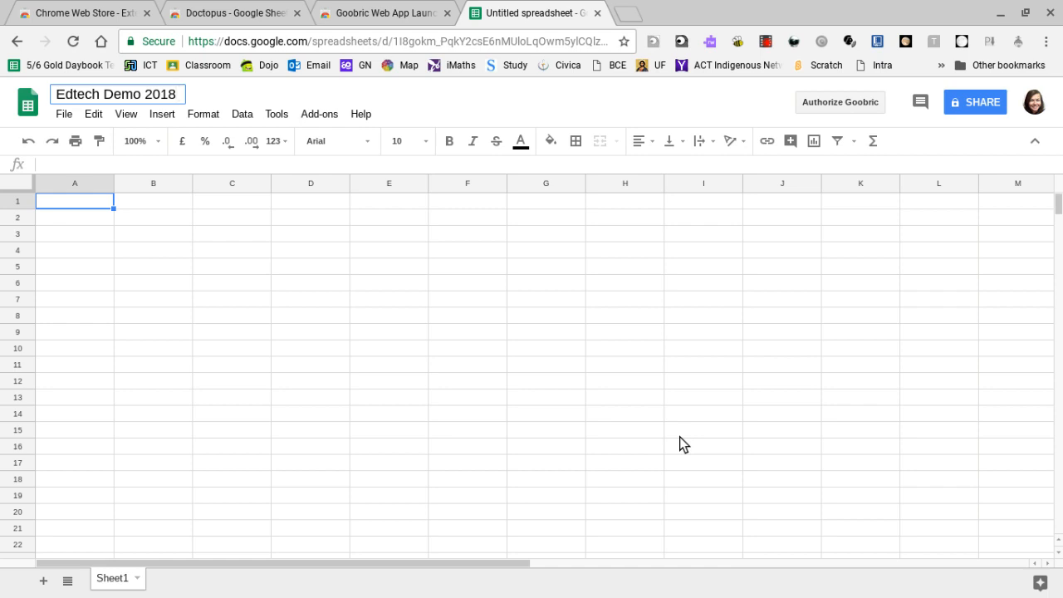
Launch the Doctopus add-on for the spreadsheet and dismiss its third-party application notice.
left_click(313, 119)
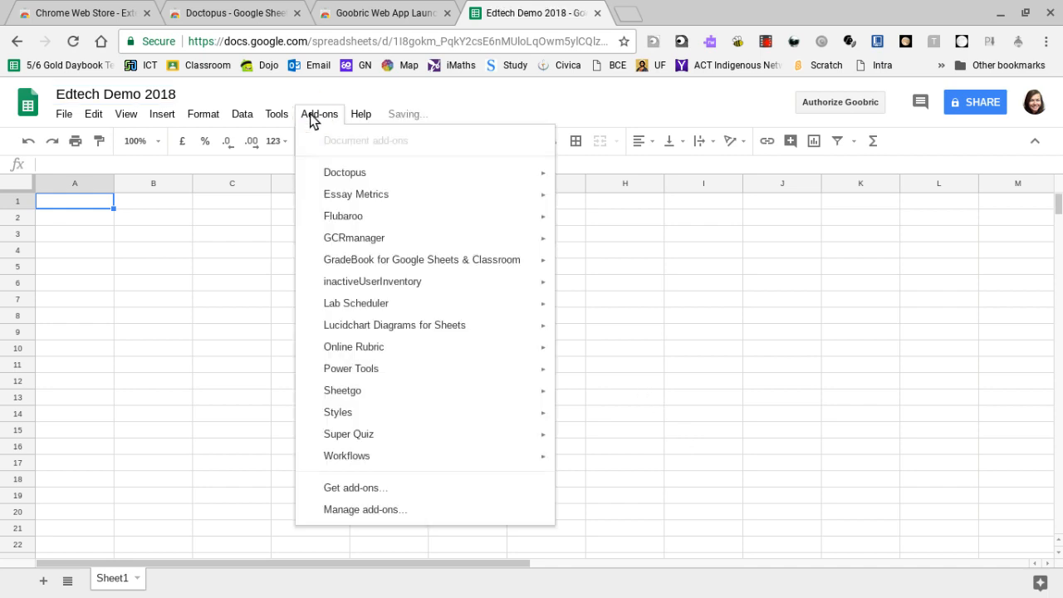
mouse_move(318, 180)
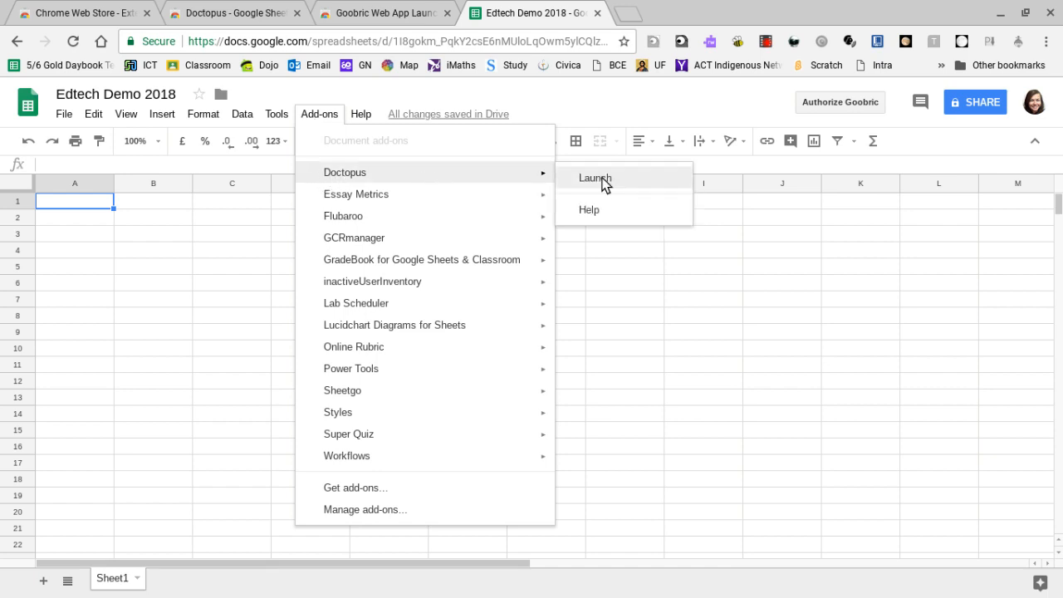
left_click(605, 183)
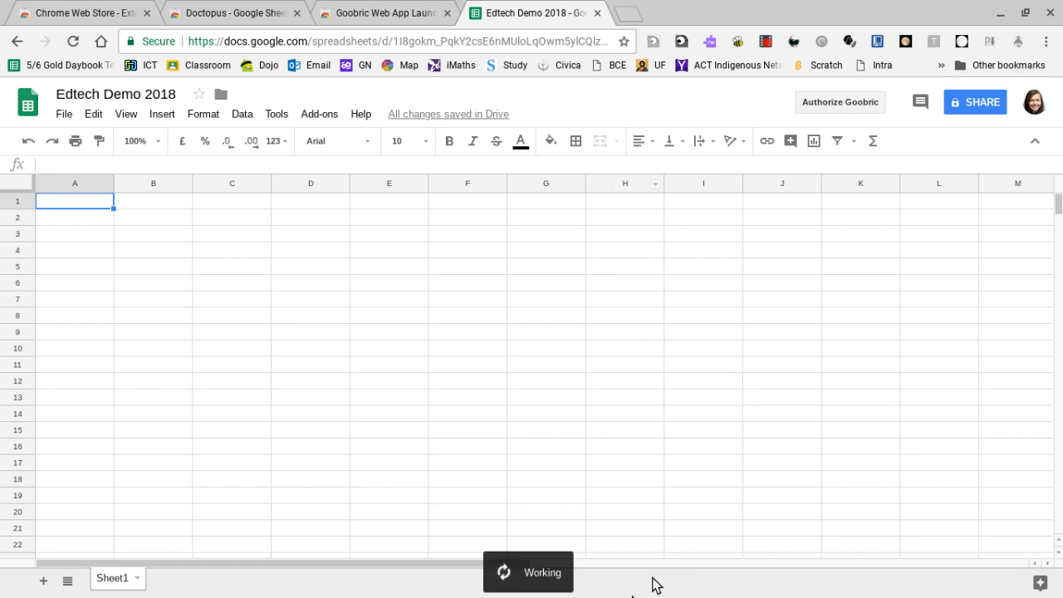
mouse_move(581, 584)
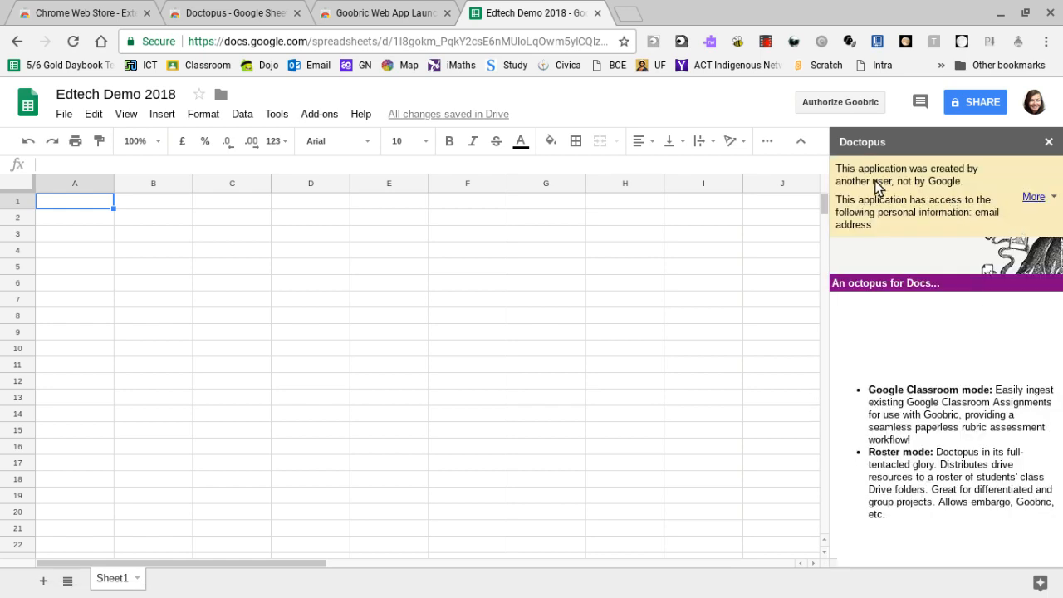
left_click(1035, 198)
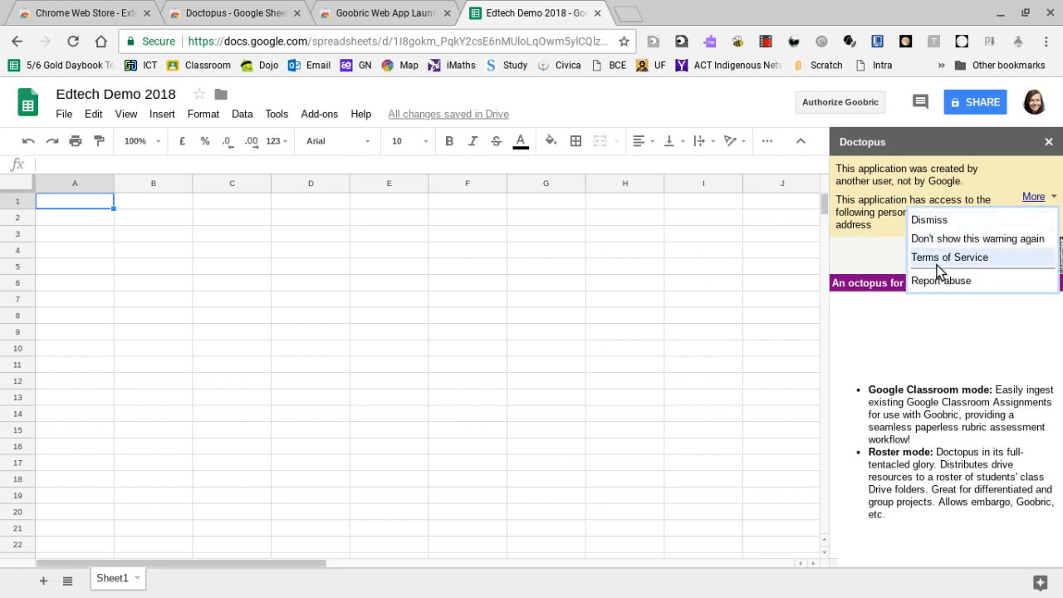
left_click(934, 220)
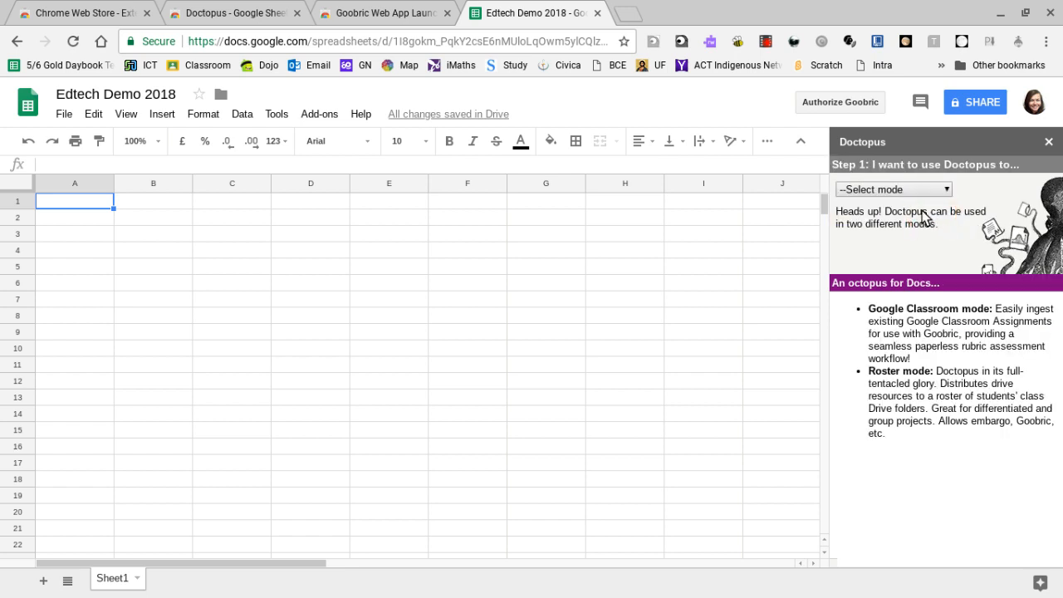
Set Doctopus to ingest a Google Classroom Assignment and choose the class "5/6 2018".
left_click(863, 191)
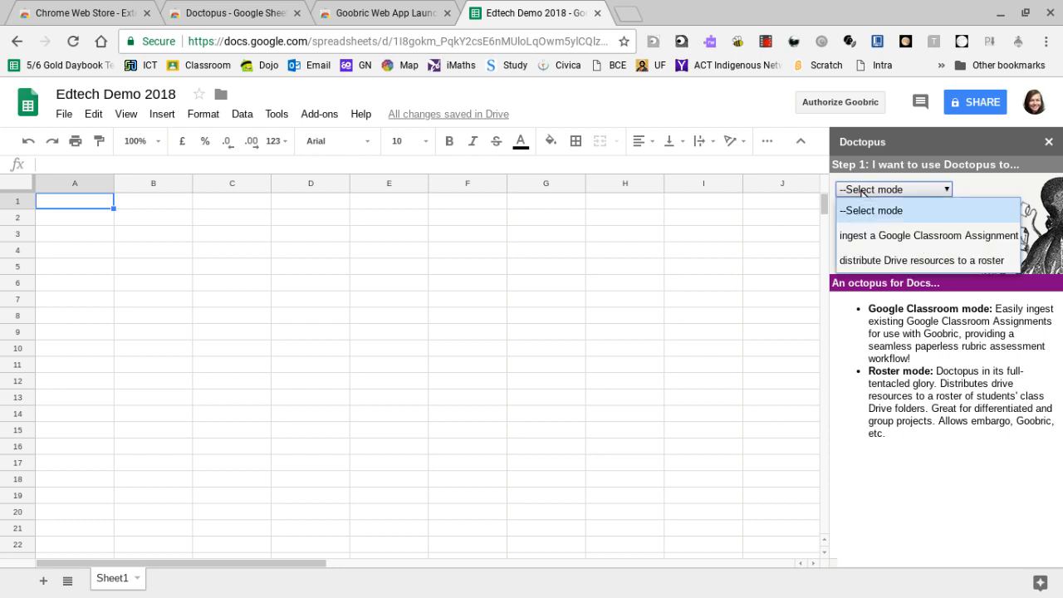
left_click(867, 238)
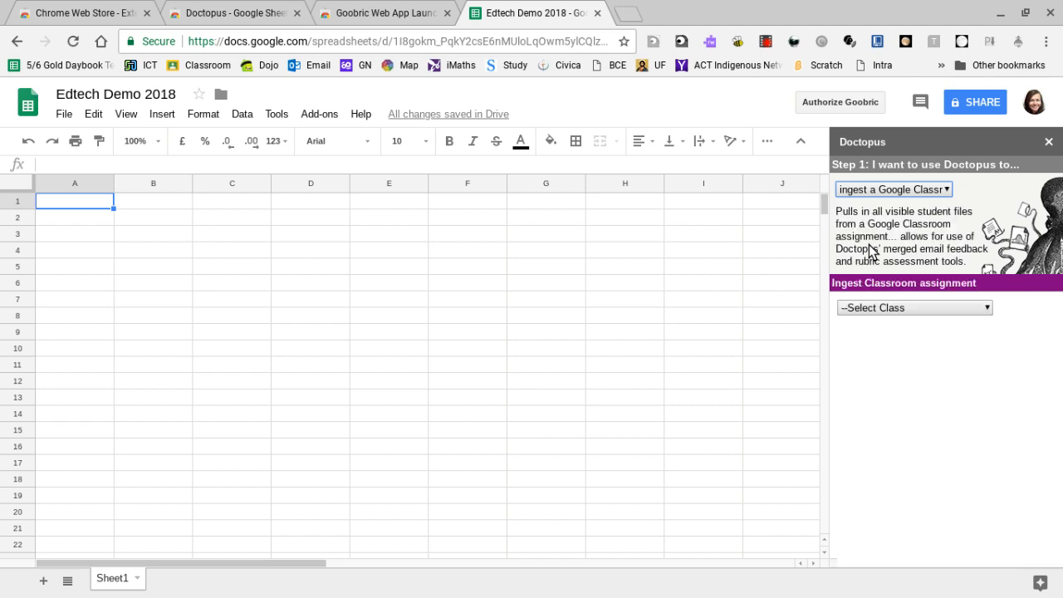
left_click(866, 309)
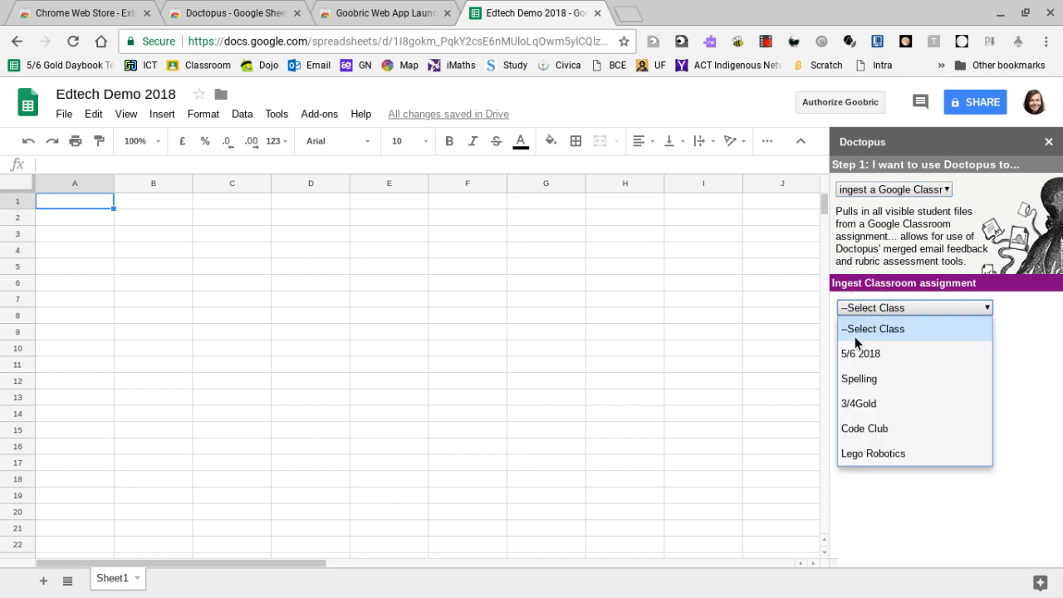
left_click(869, 358)
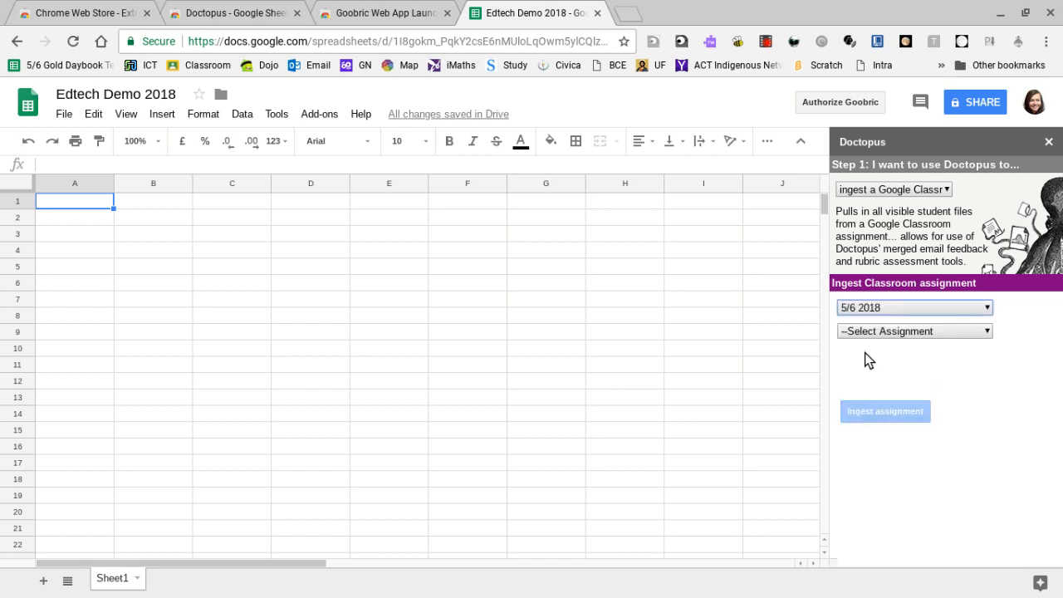
Choose the assignment "Year 6 Writing to Inform" and ingest it into the spreadsheet.
left_click(875, 335)
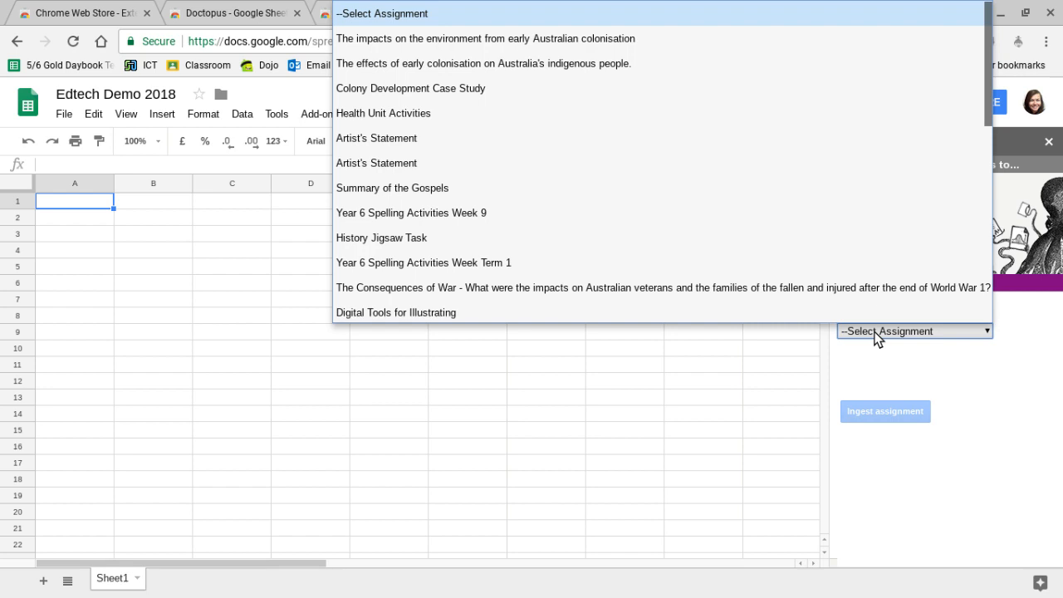
scroll(651, 178, "down", 5)
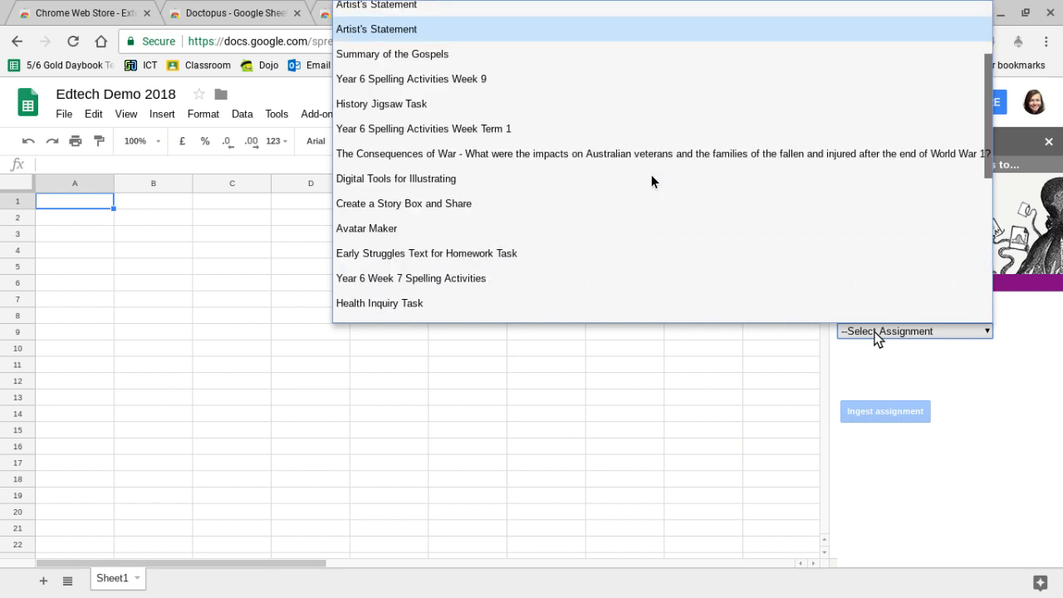
scroll(651, 178, "down", 3)
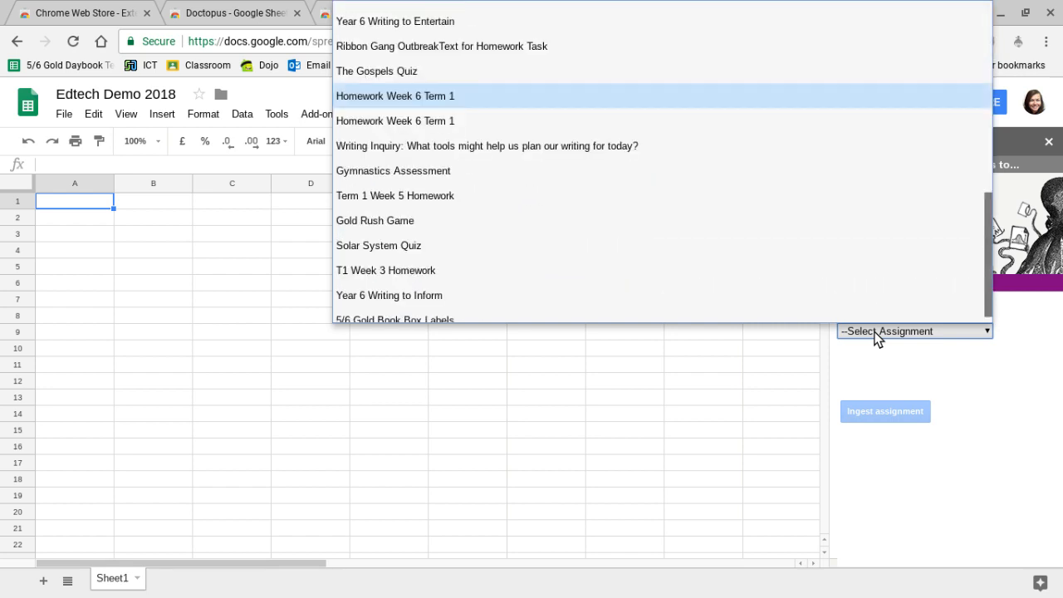
left_click(477, 296)
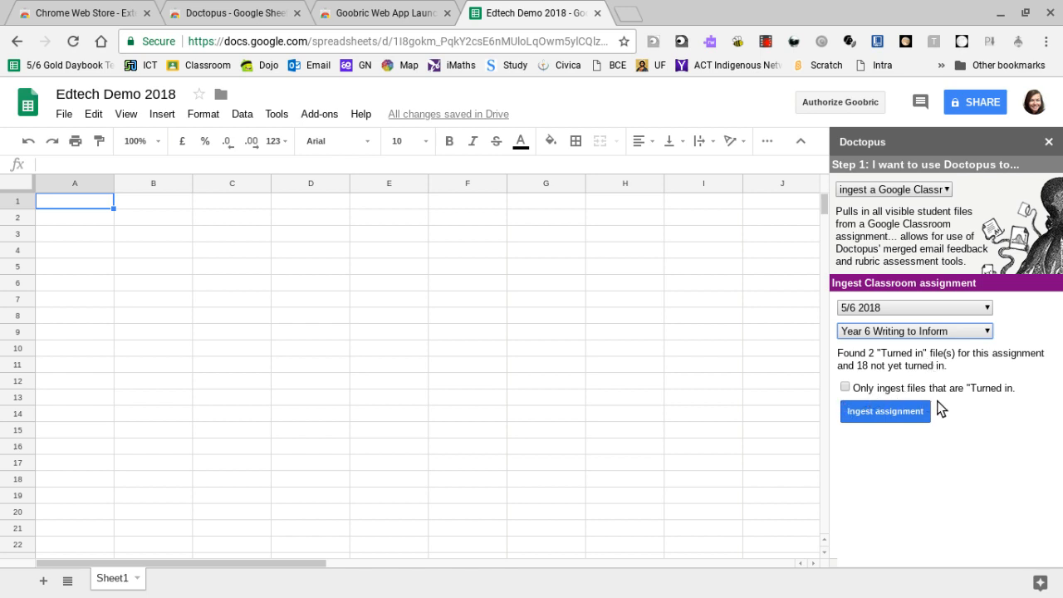
left_click(883, 415)
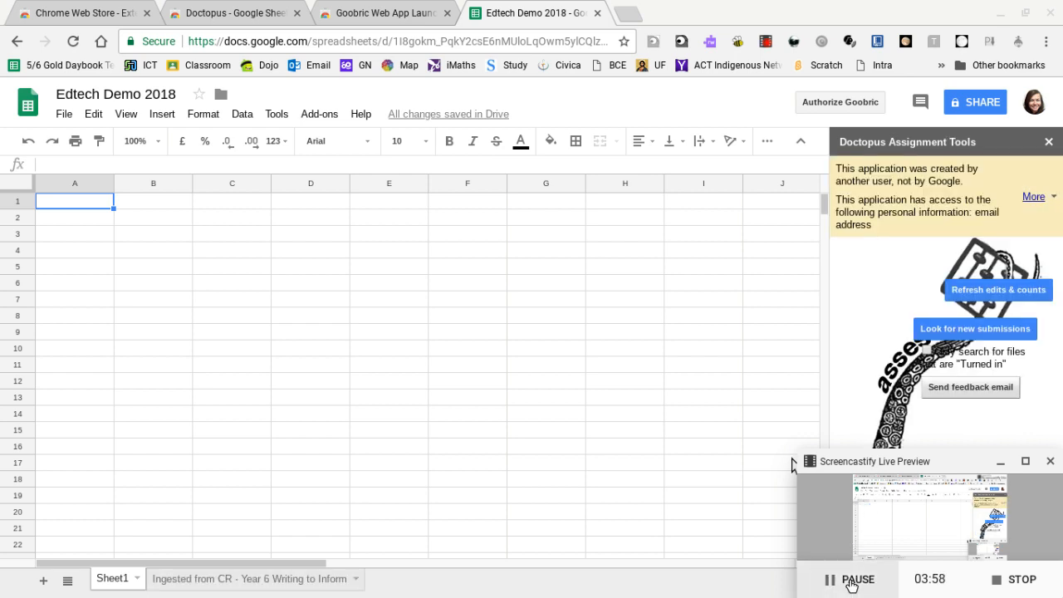
mouse_move(314, 592)
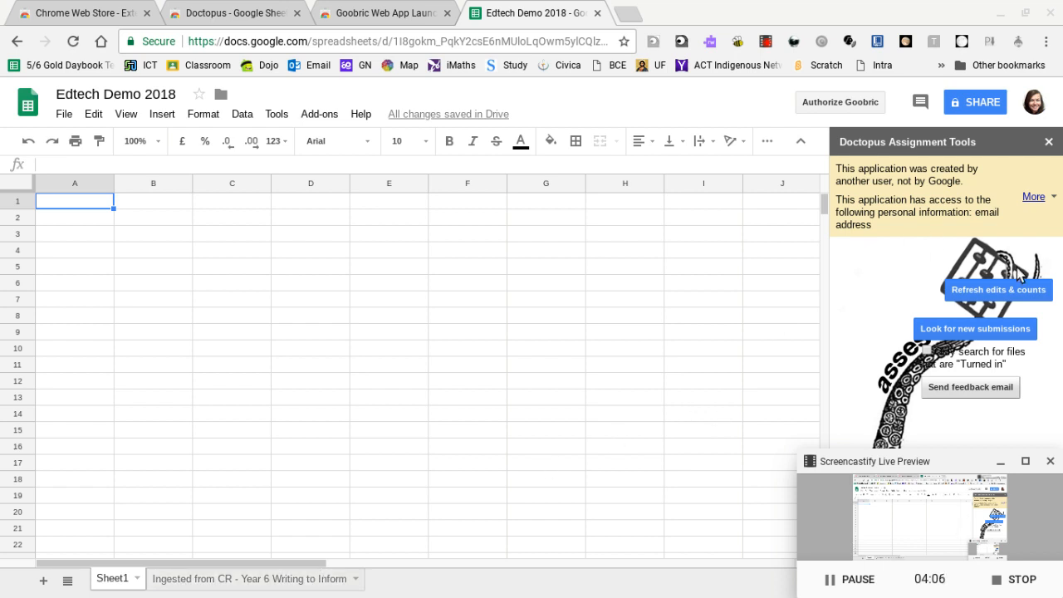
Dismiss the application notice in Doctopus Assignment Tools and open the Attach Goobric dialog.
left_click(1031, 203)
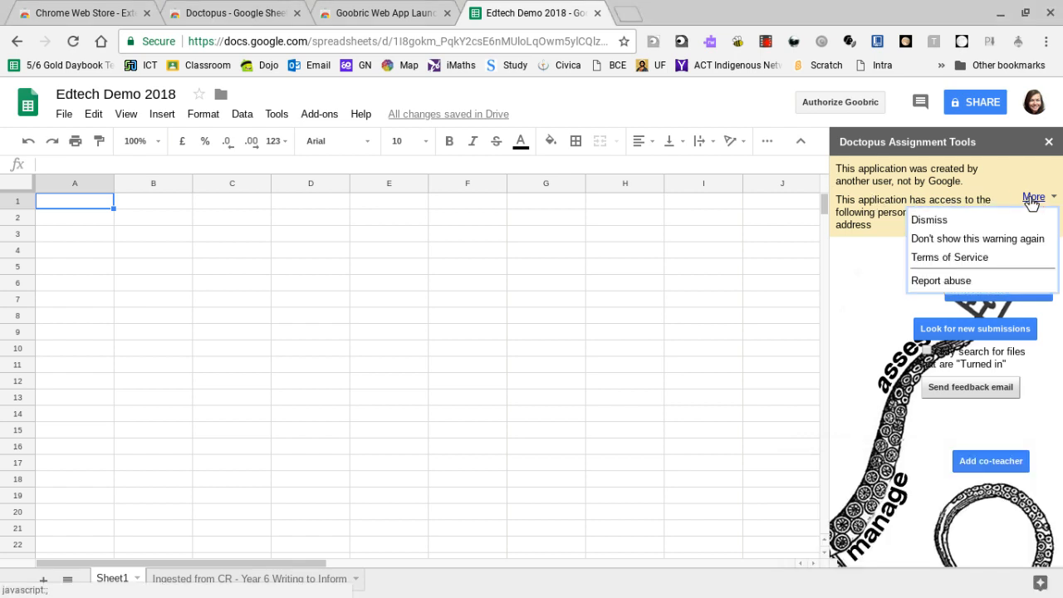
left_click(948, 221)
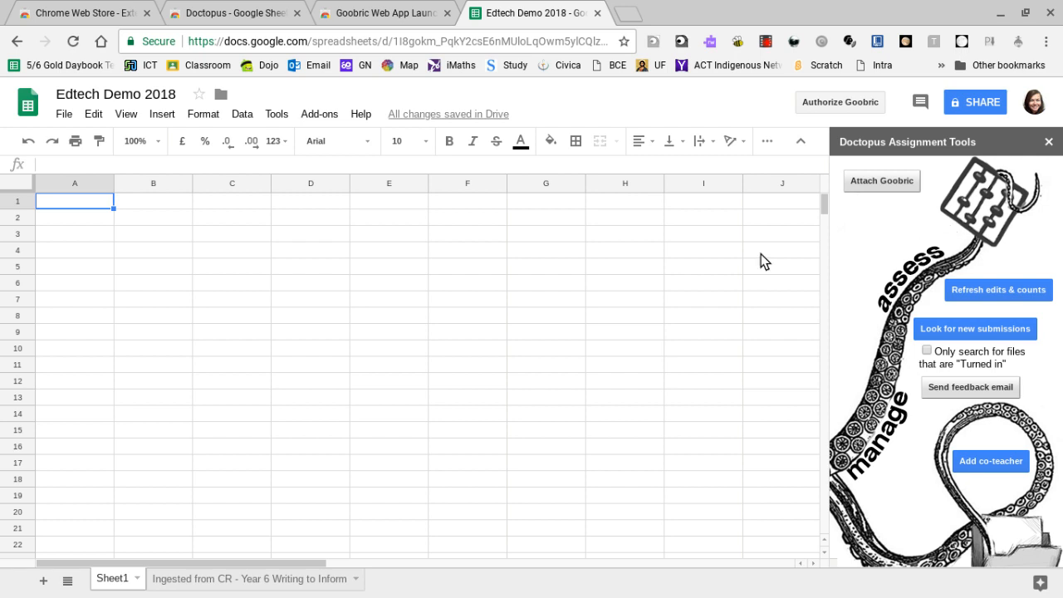
left_click(878, 189)
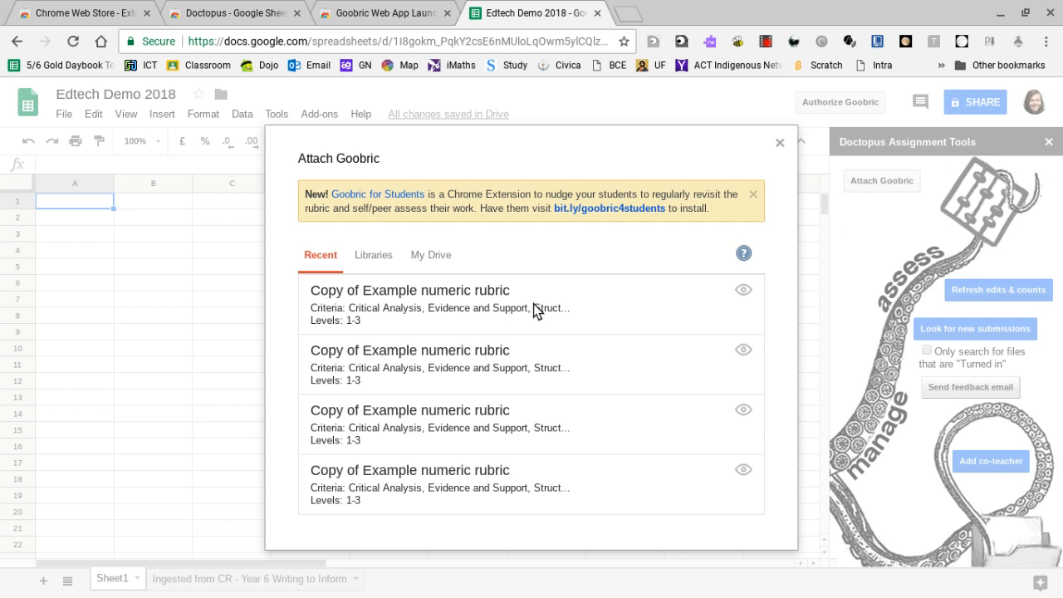
Compare the recent and Drive rubric sources for Goobric, and copy the example numeric rubric to Drive.
left_click(434, 259)
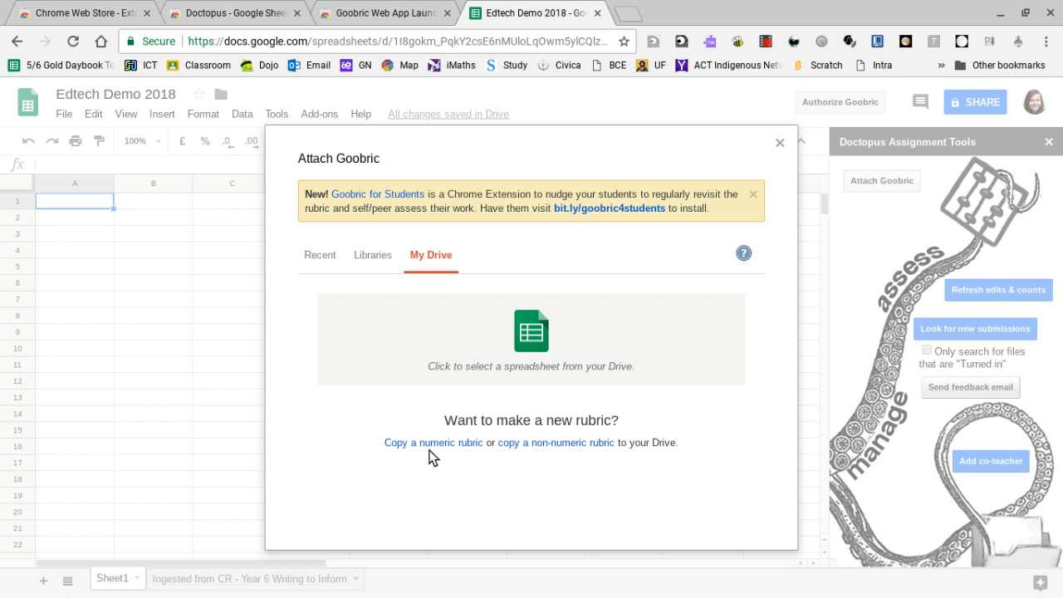
left_click(319, 256)
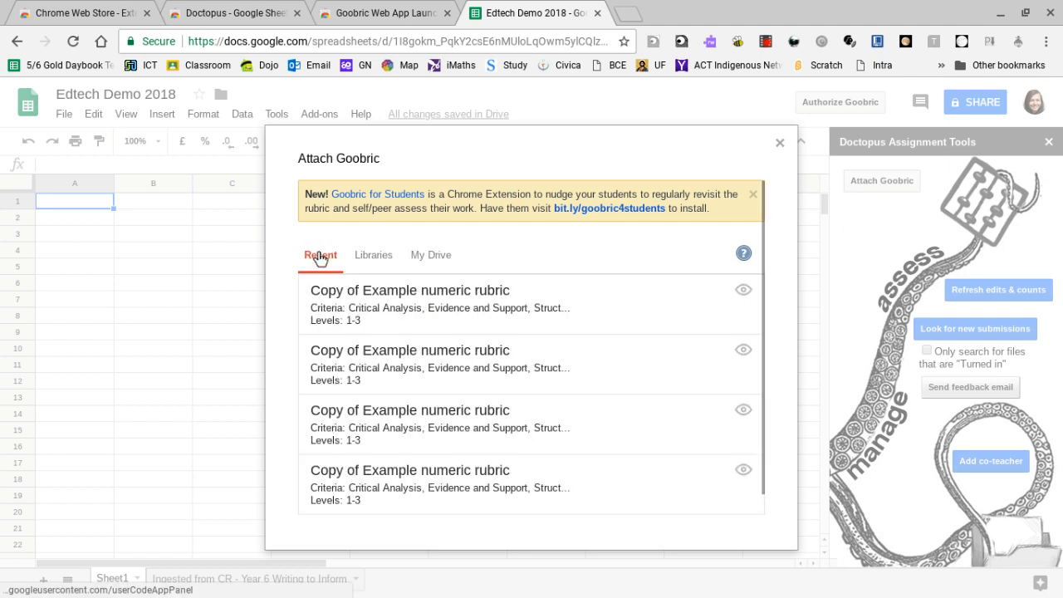
left_click(339, 320)
left_click(433, 258)
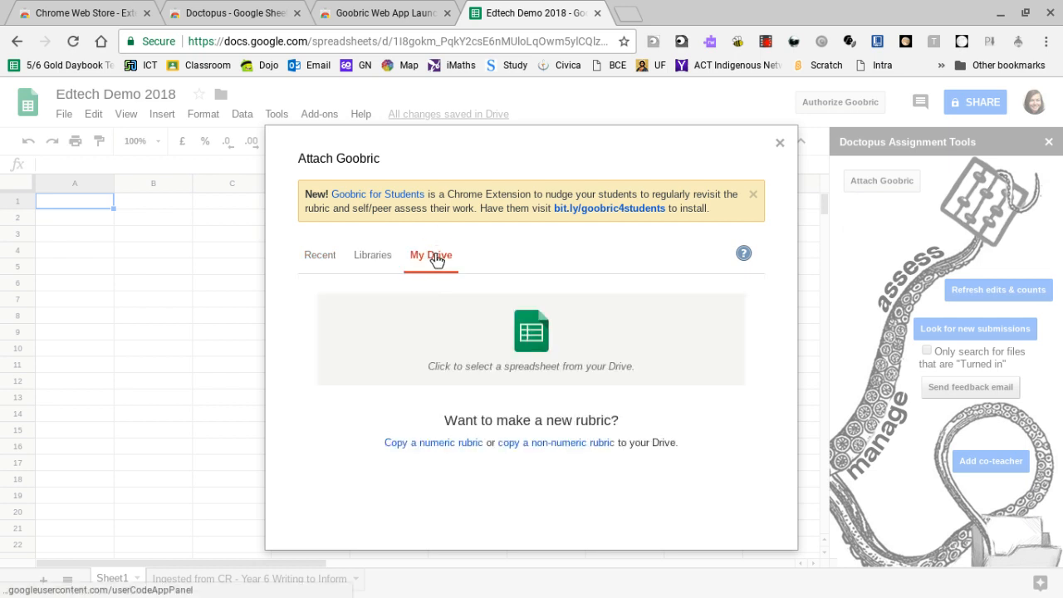
left_click(416, 442)
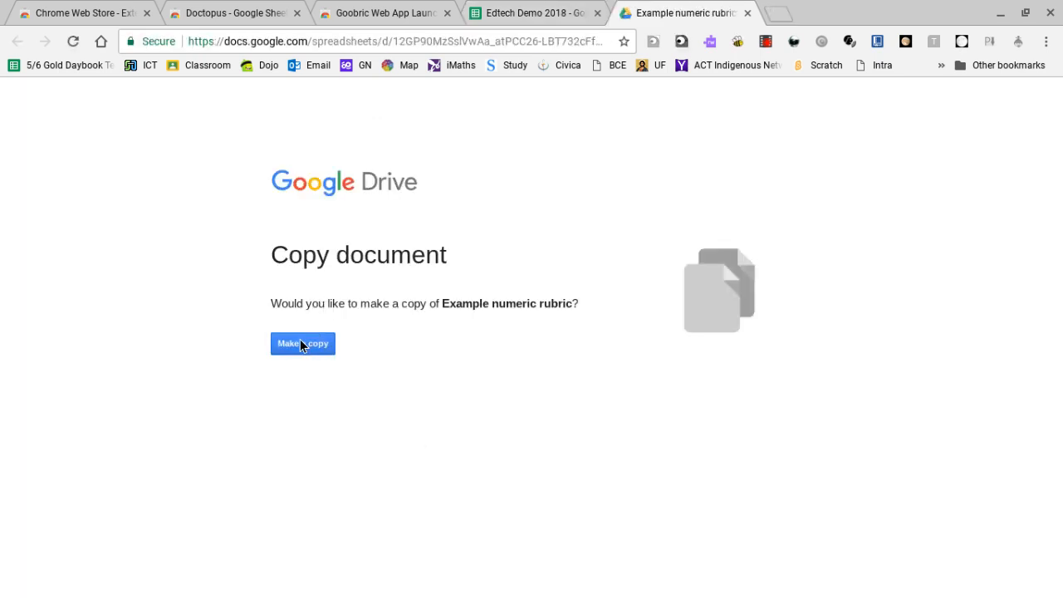
left_click(301, 346)
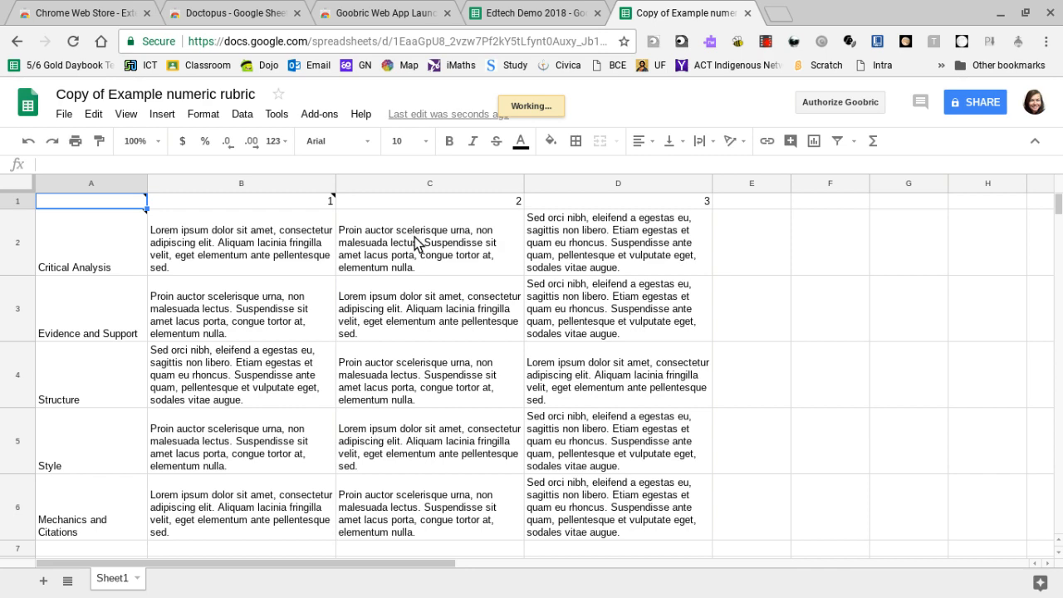
Return to the Edtech Demo 2018 spreadsheet and select "Copy of Example numeric rubric" from Drive as the Goobric rubric.
left_click(513, 14)
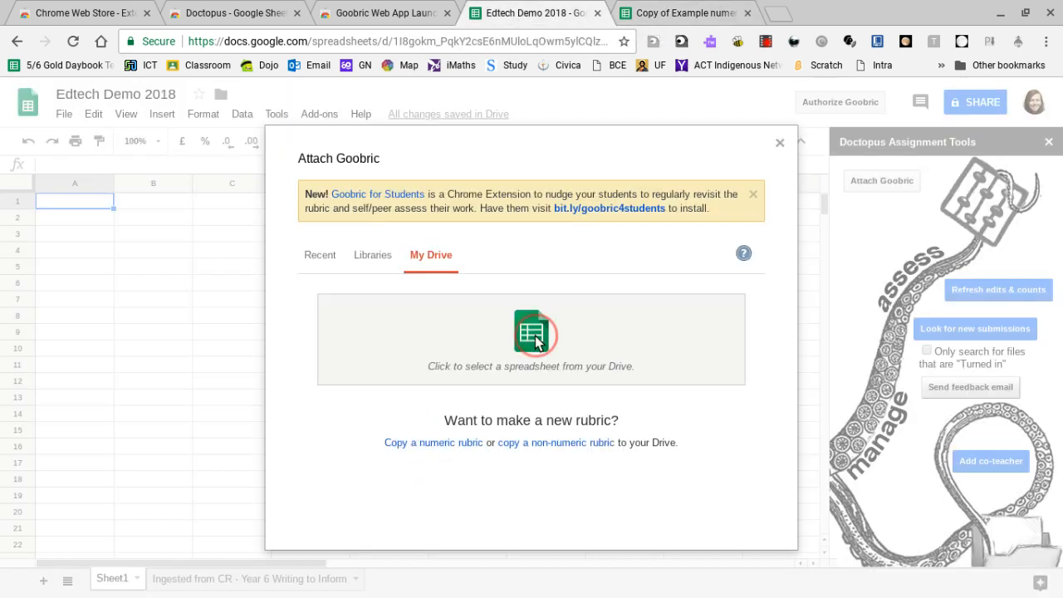
left_click(480, 361)
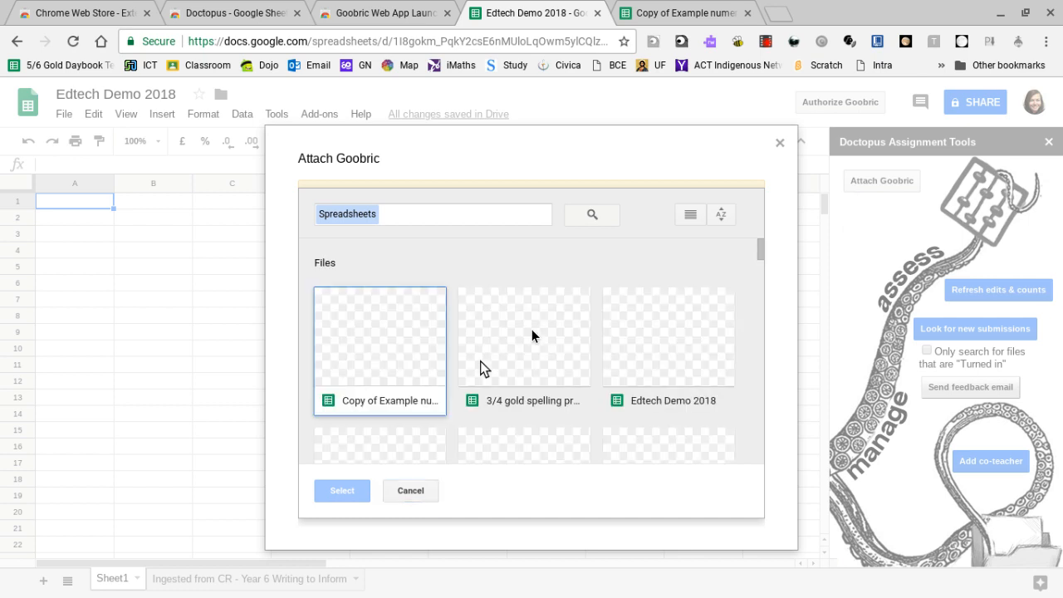
left_click(384, 327)
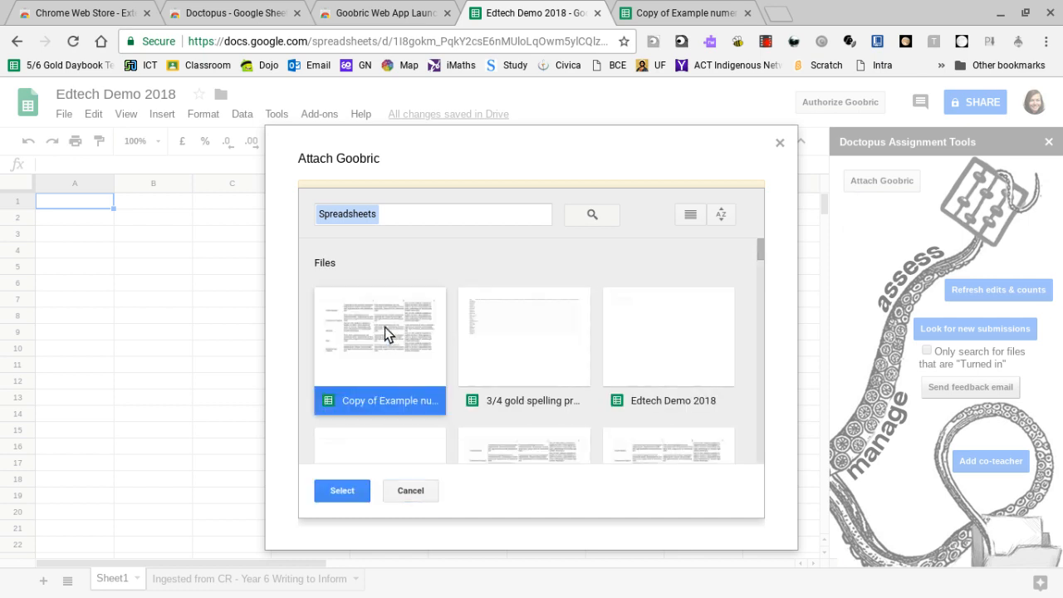
left_click(341, 491)
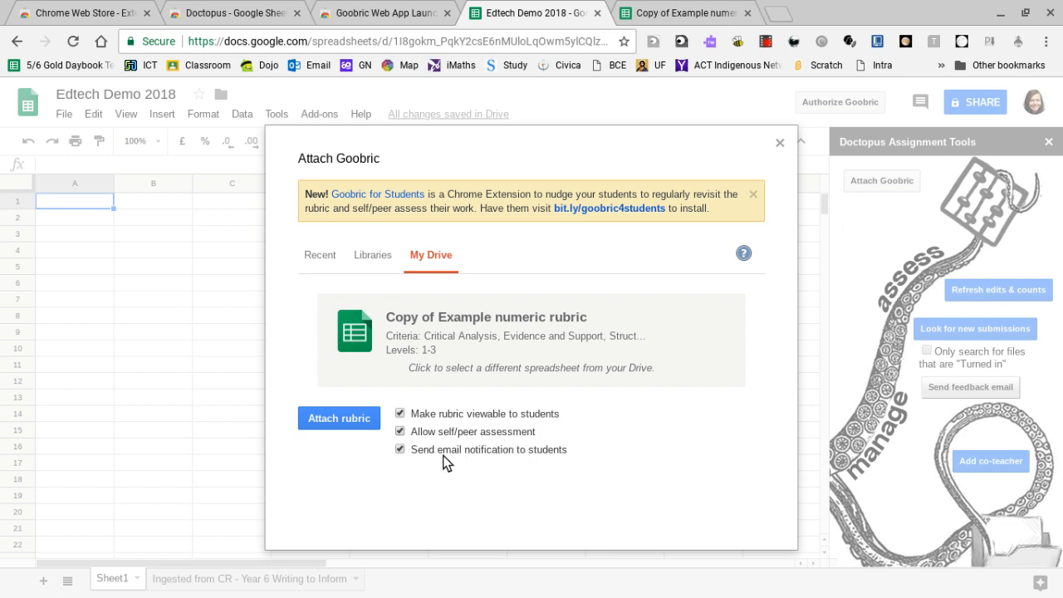
Turn off student rubric viewing, self/peer assessment and email notification, and attach the copied numeric rubric to the assignment.
left_click(400, 446)
left_click(400, 432)
left_click(400, 413)
left_click(327, 417)
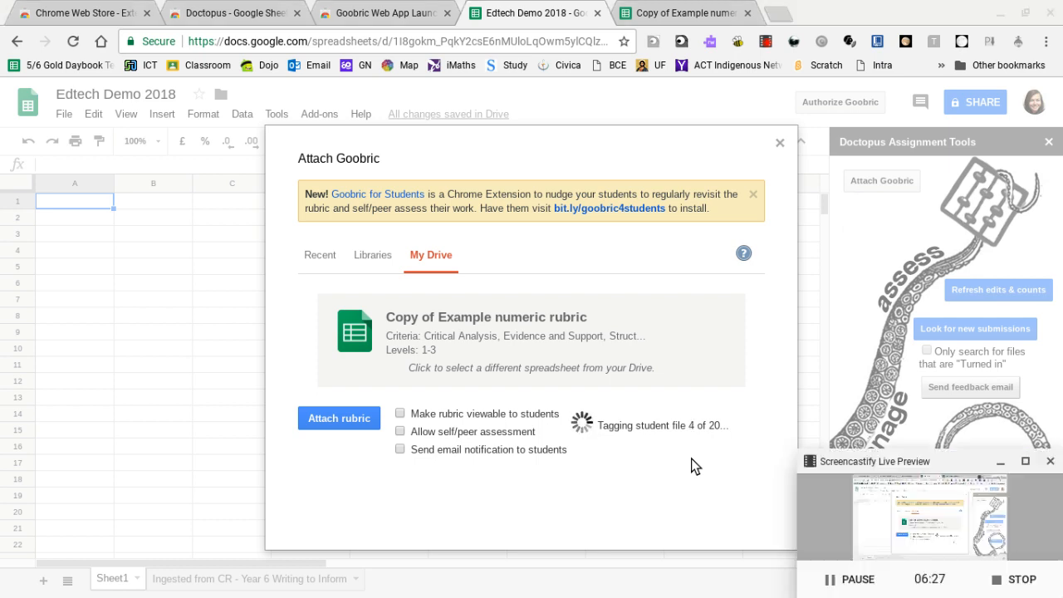
left_click(841, 579)
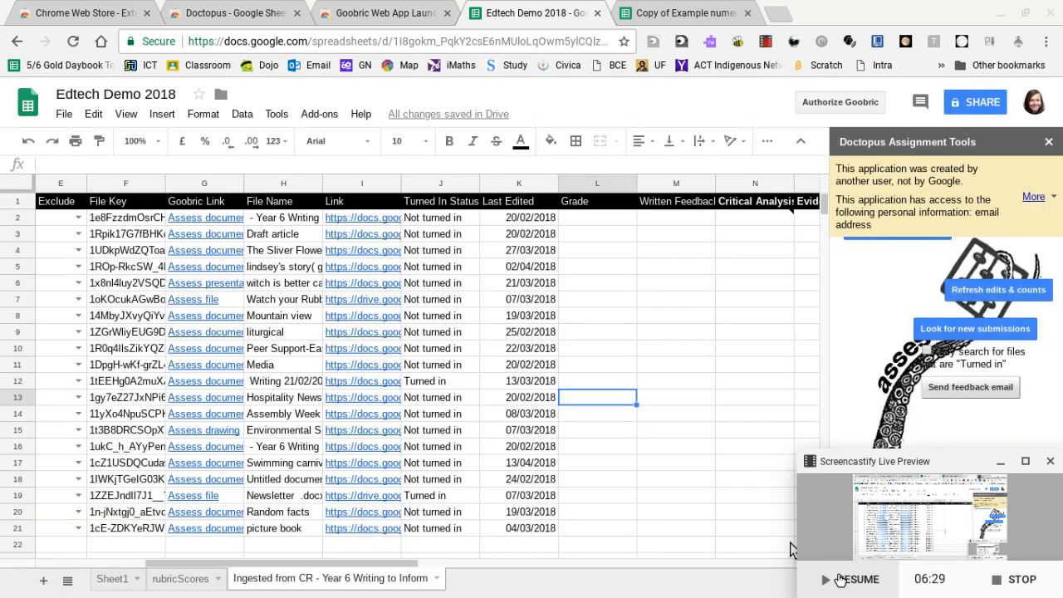
left_click(840, 579)
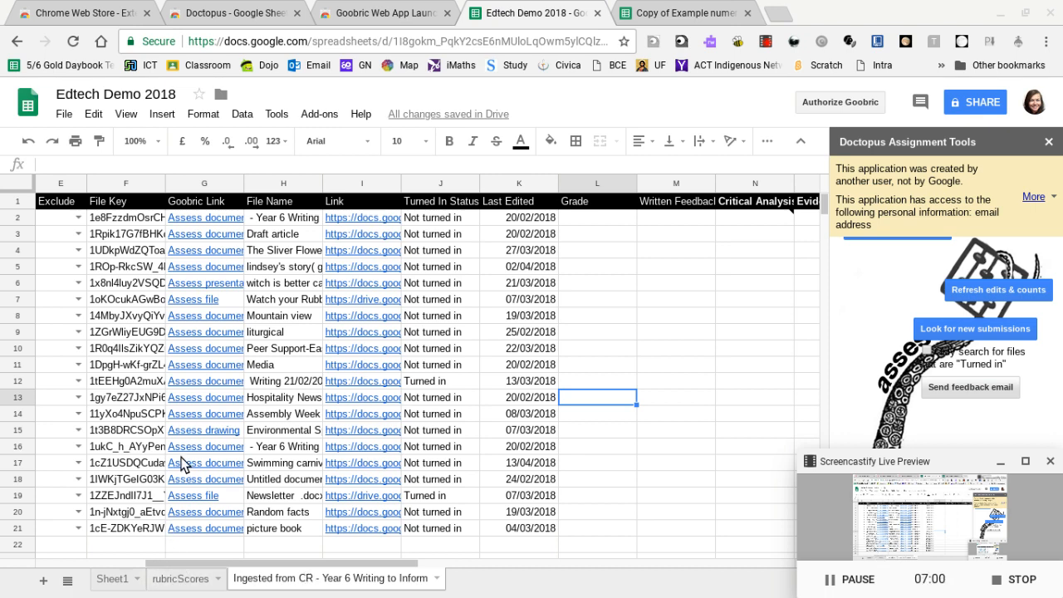
Open the Goobric assessment page for the "Swimming carnival" document from its link in the ingested assignment sheet.
mouse_move(180, 467)
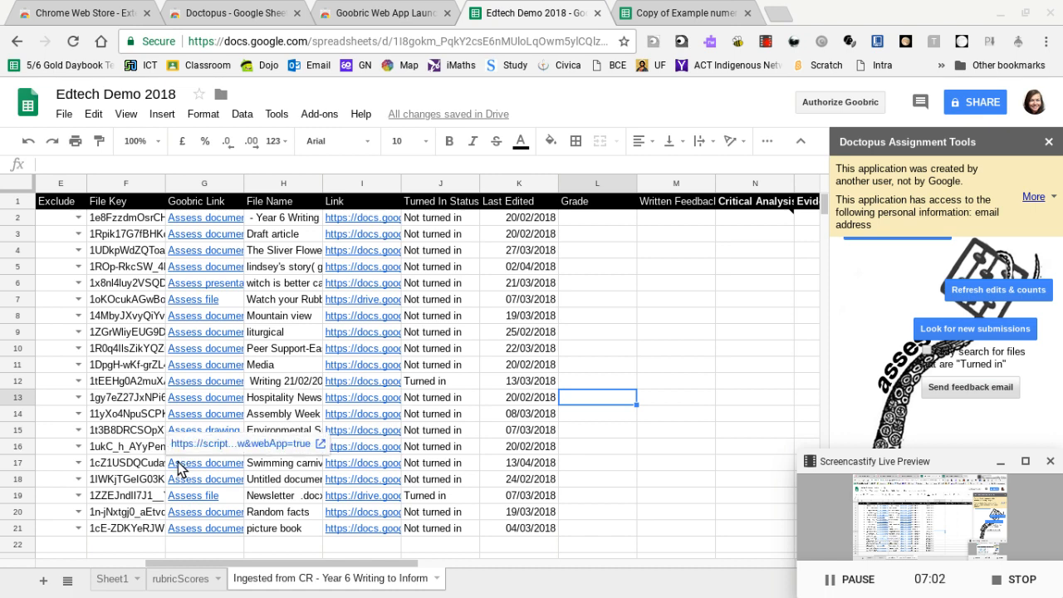
left_click(184, 446)
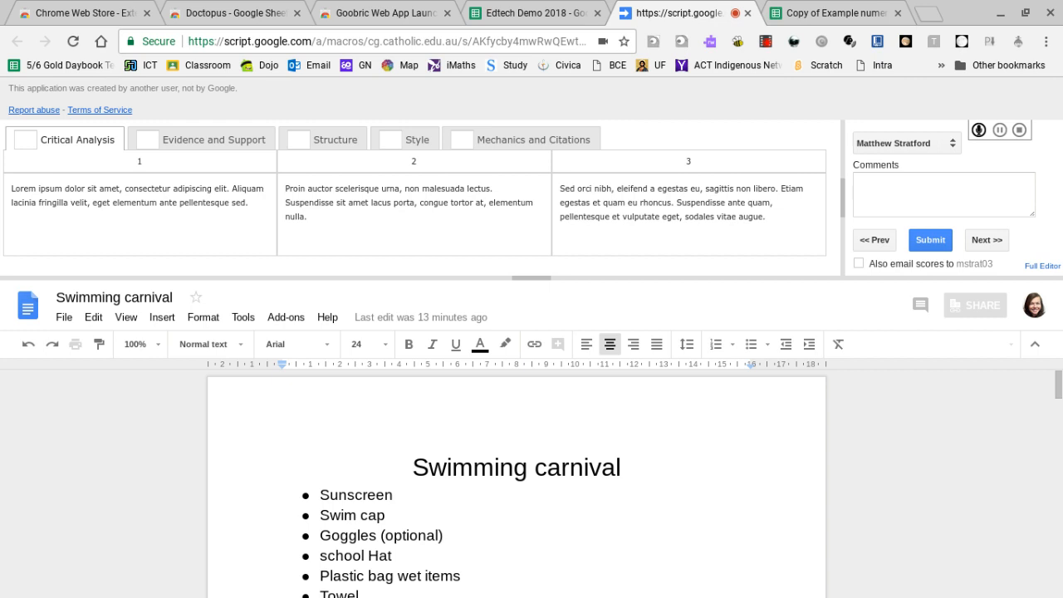
Enlarge the rubric pane, enable "Only add scored categories to doc" and disable "Auto-advance on submit".
left_click_drag(532, 273, 532, 278)
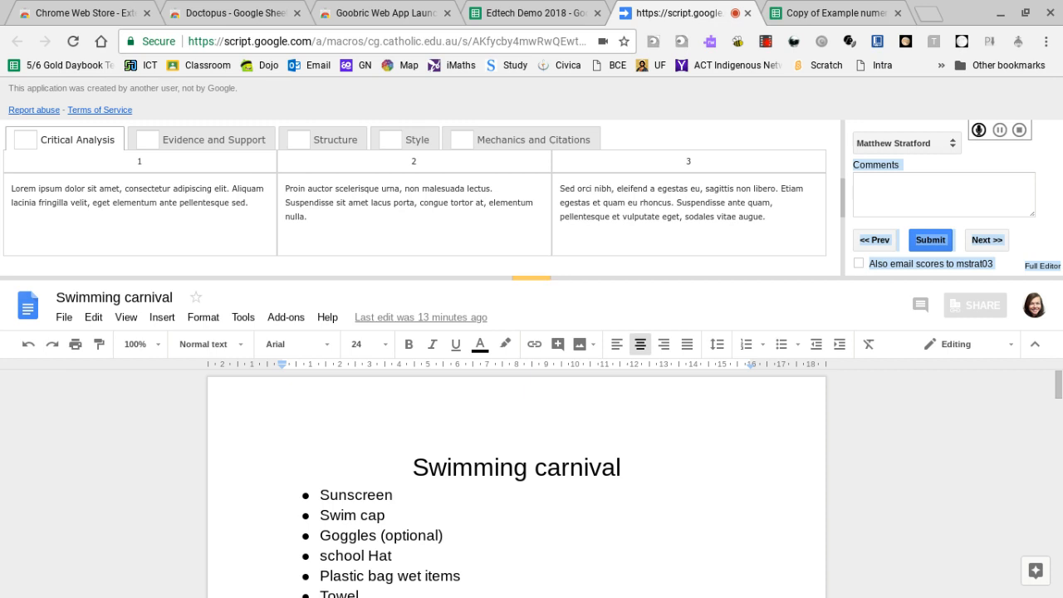
left_click_drag(532, 279, 532, 256)
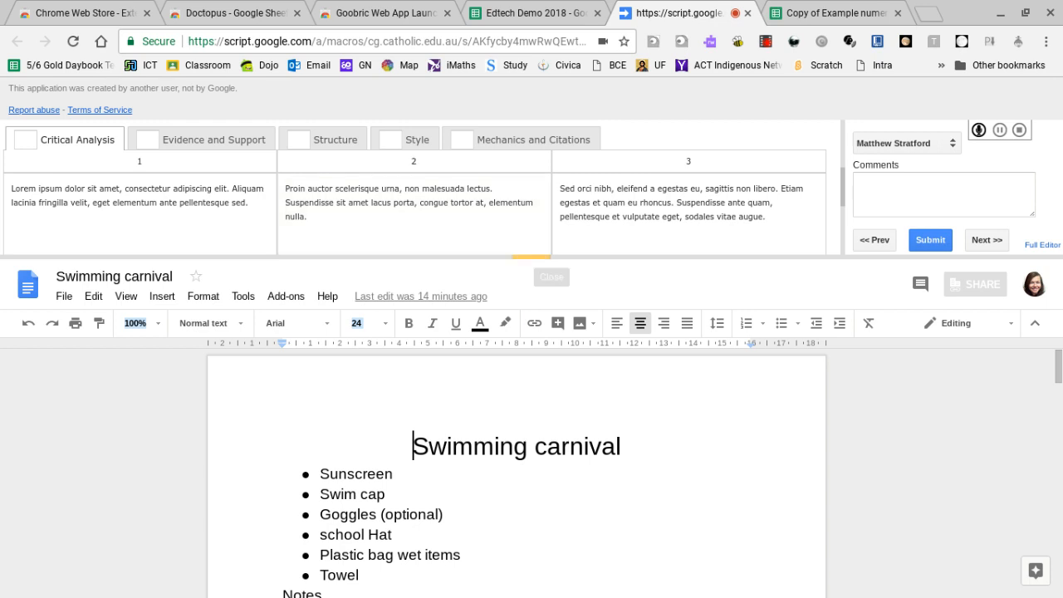
left_click_drag(532, 256, 532, 406)
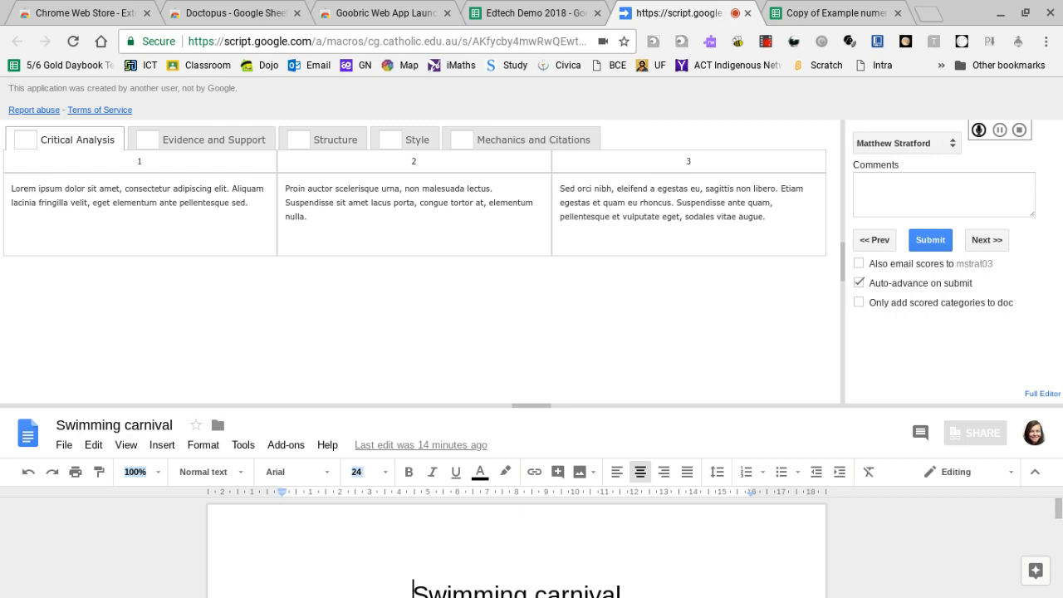
left_click(859, 302)
left_click(859, 284)
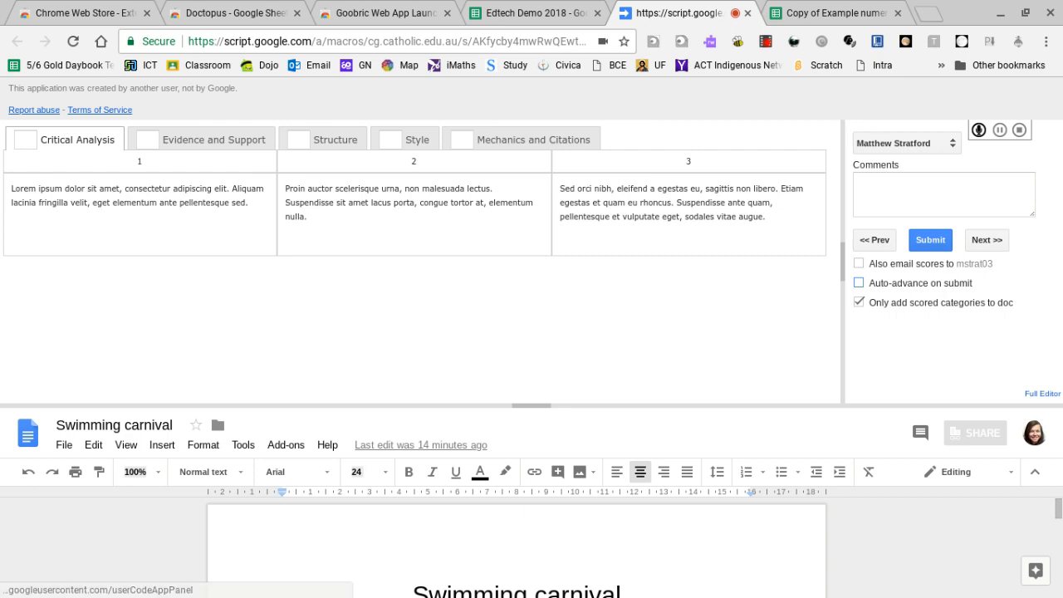
Score the work 2 for Critical Analysis, Evidence and Support, Structure, Style, and Mechanics and Citations.
left_click(413, 203)
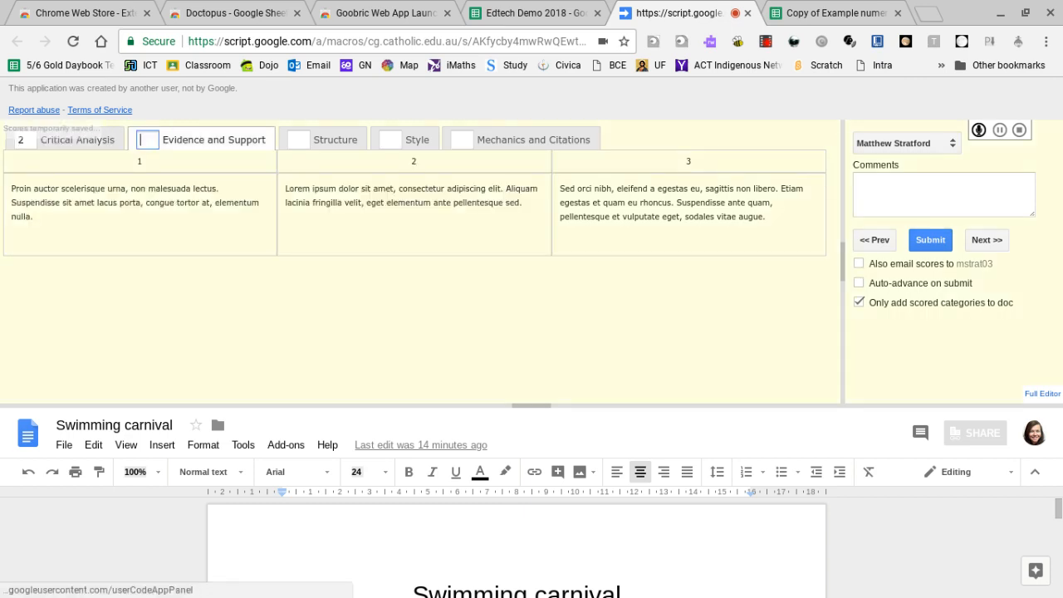
type("2")
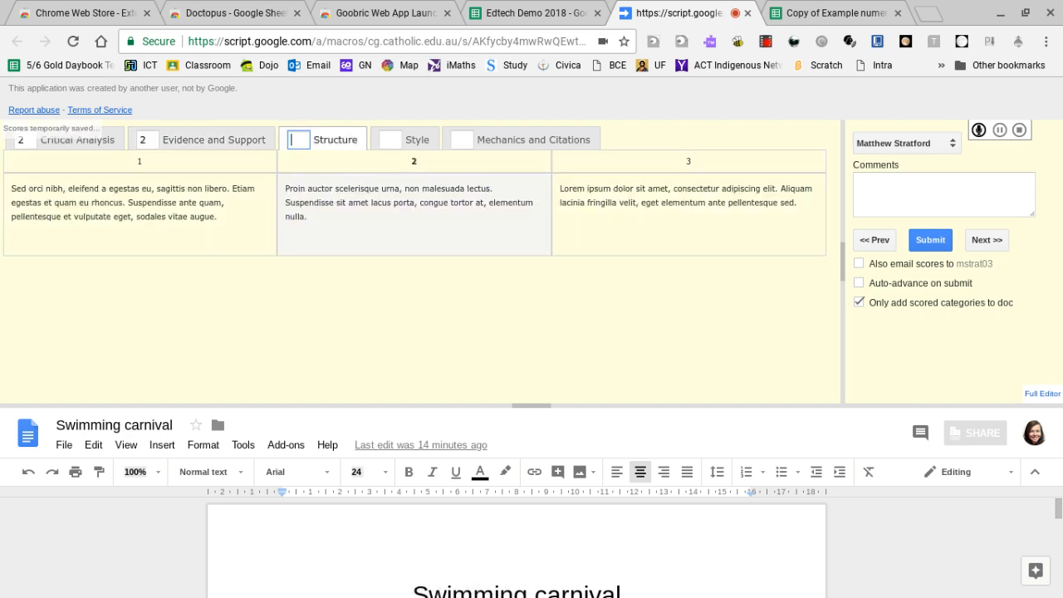
type("2")
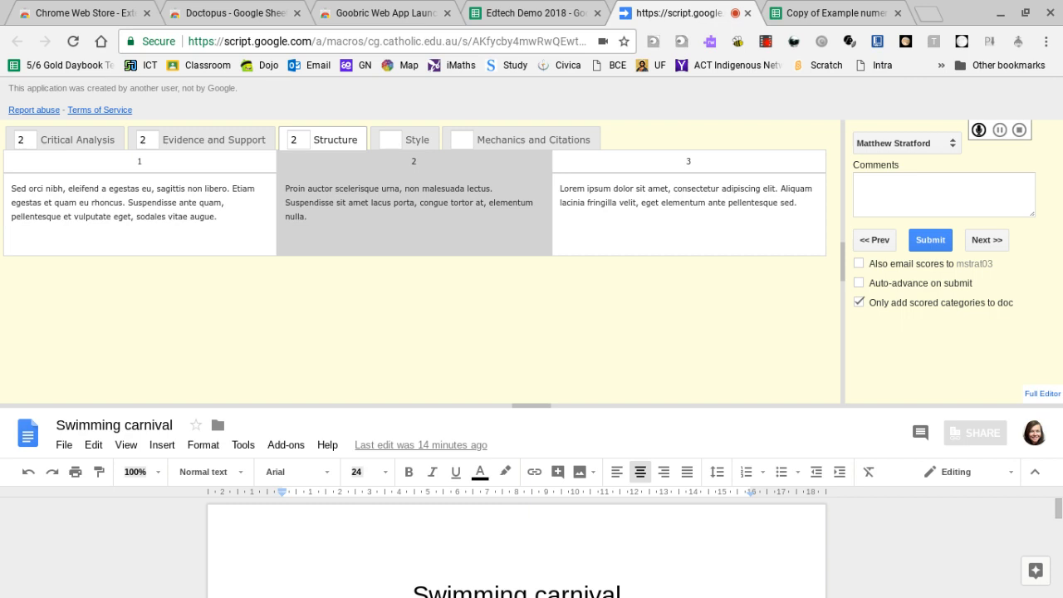
left_click(389, 140)
type("2")
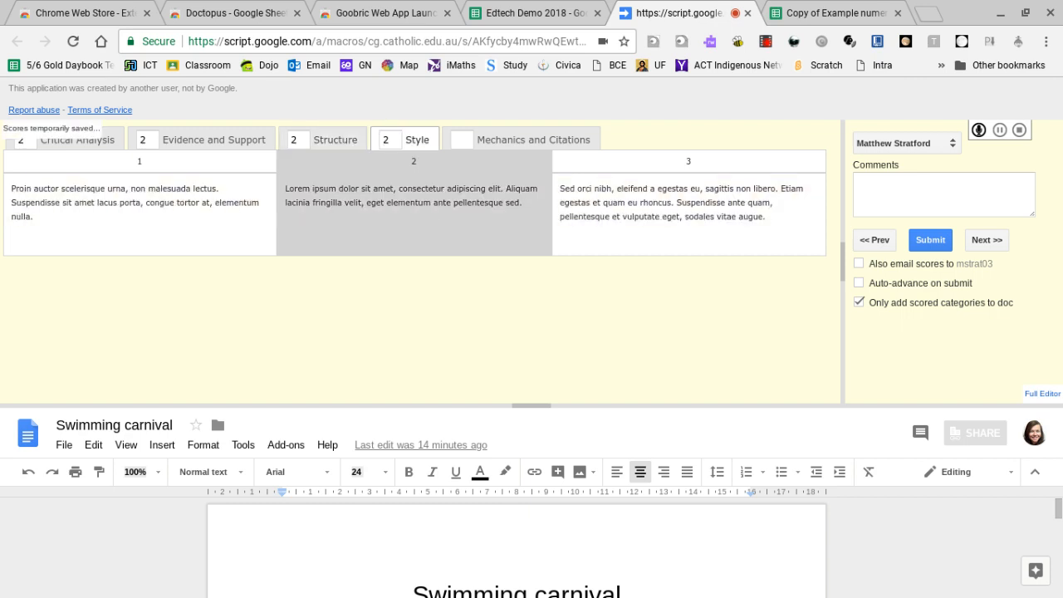
left_click(500, 141)
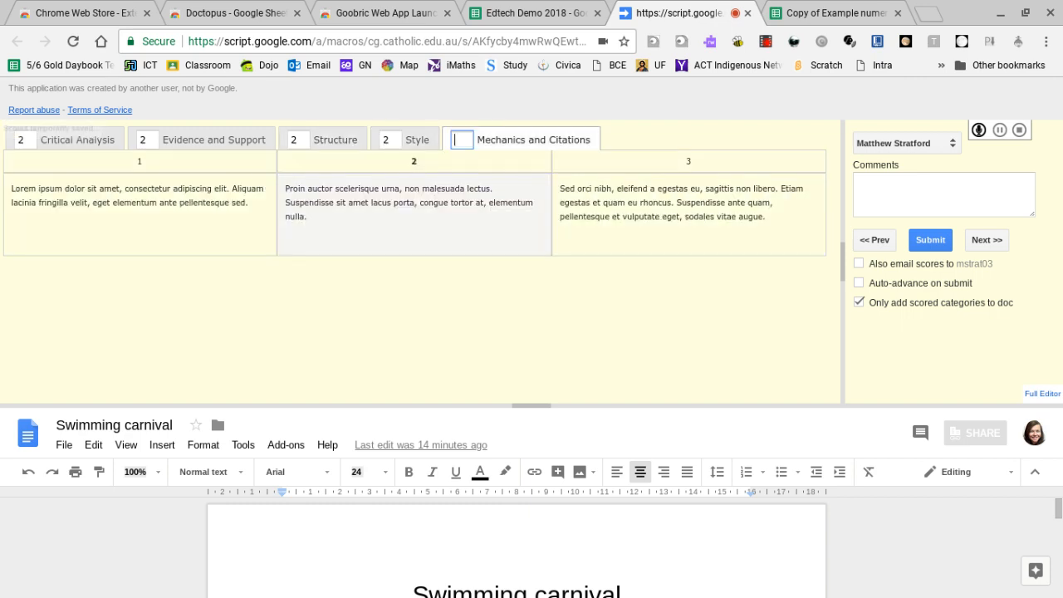
type("2")
Add the comment "Test for Edtech" and submit the rubric scores for the Swimming carnival document.
key("Tab")
key("Tab")
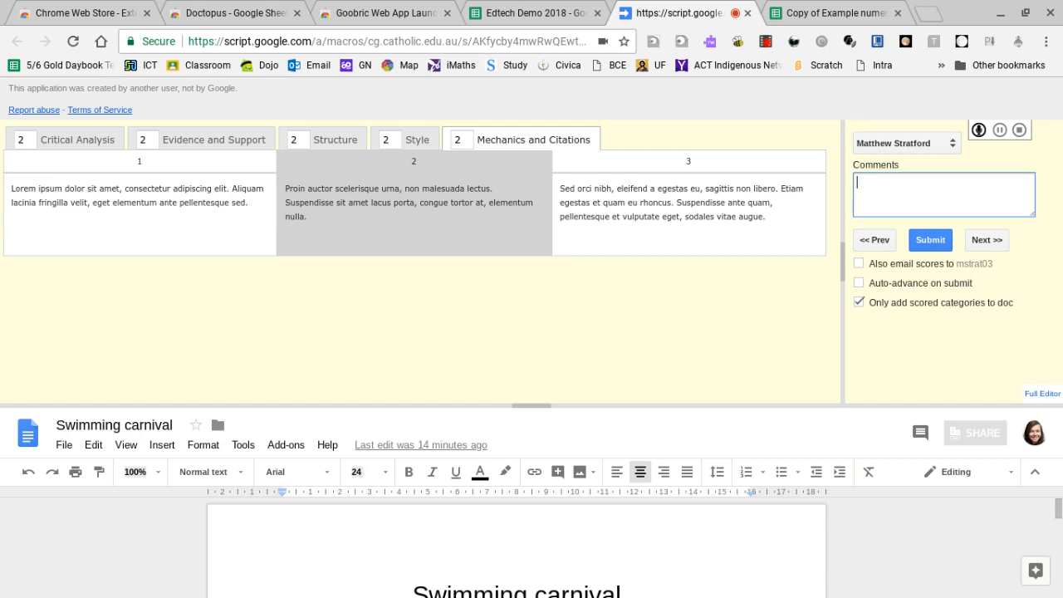
type("Test for Edtech")
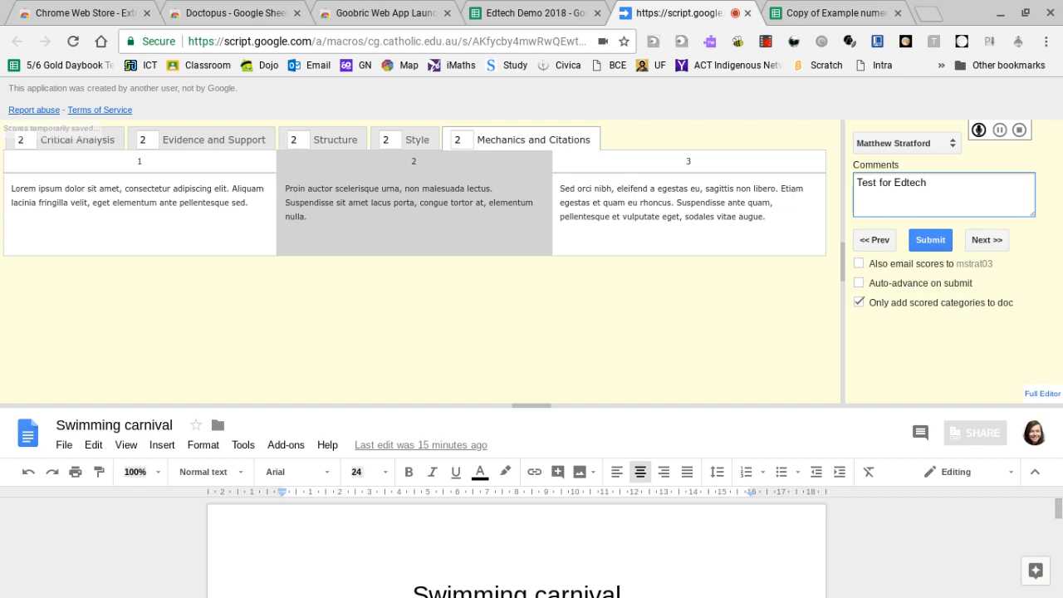
left_click(930, 240)
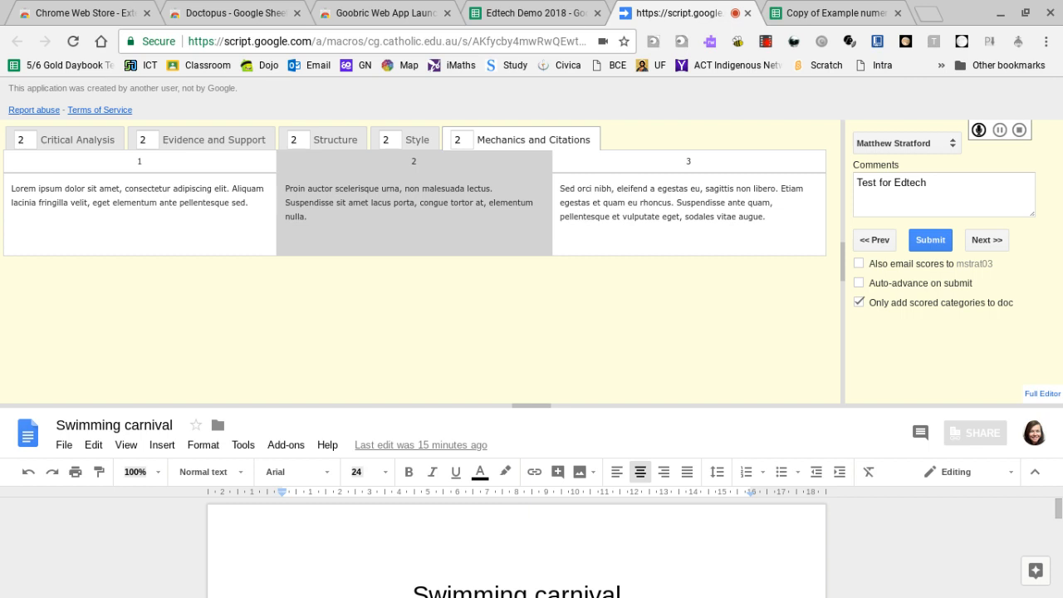
left_click_drag(526, 406, 526, 324)
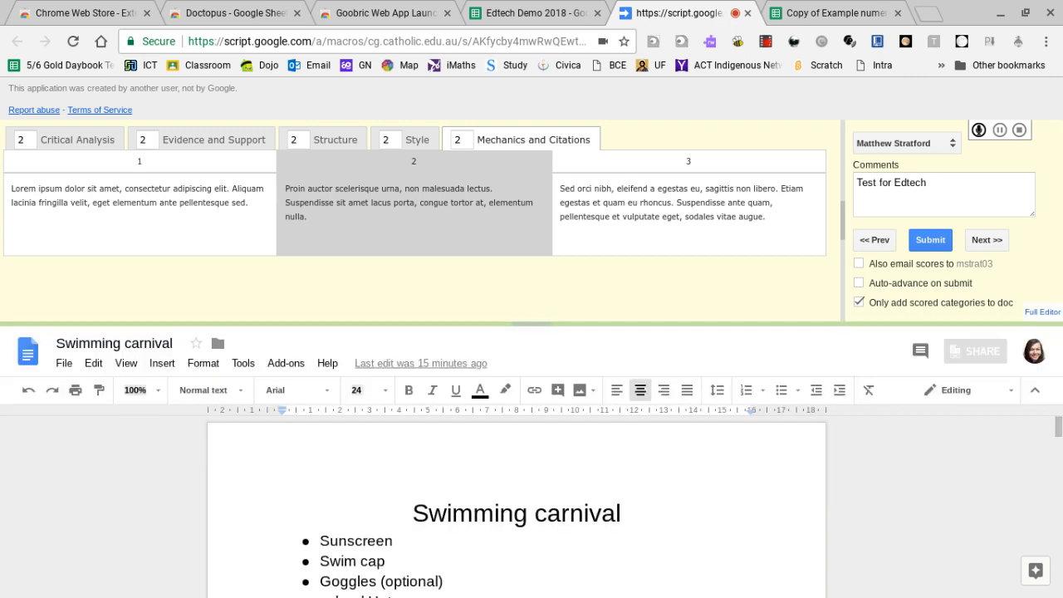
left_click(931, 239)
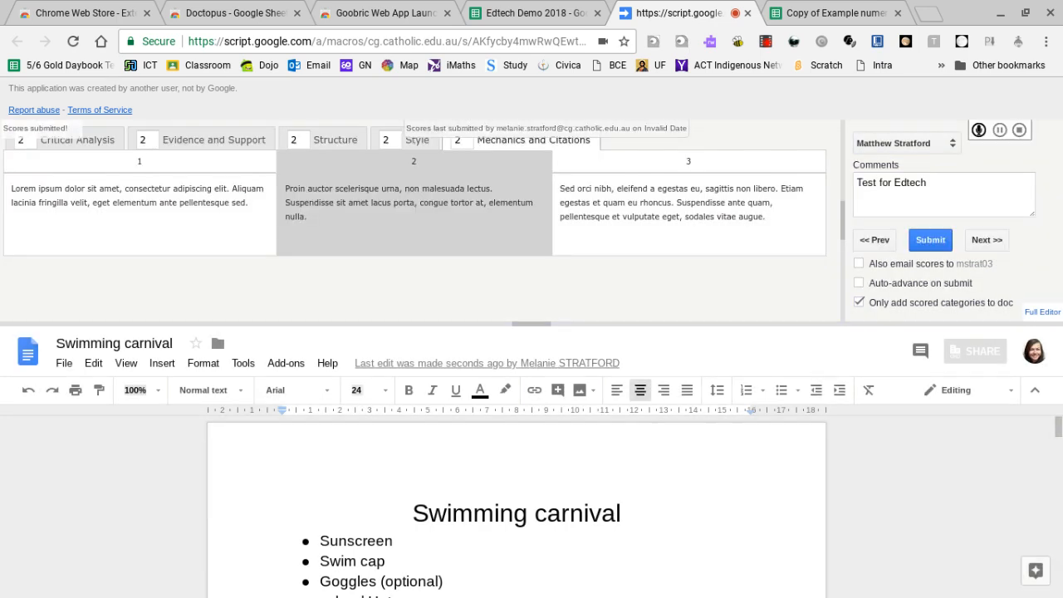
Check the submitted criterion scores and comment in the Swimming carnival row of the Edtech Demo 2018 spreadsheet.
left_click(517, 15)
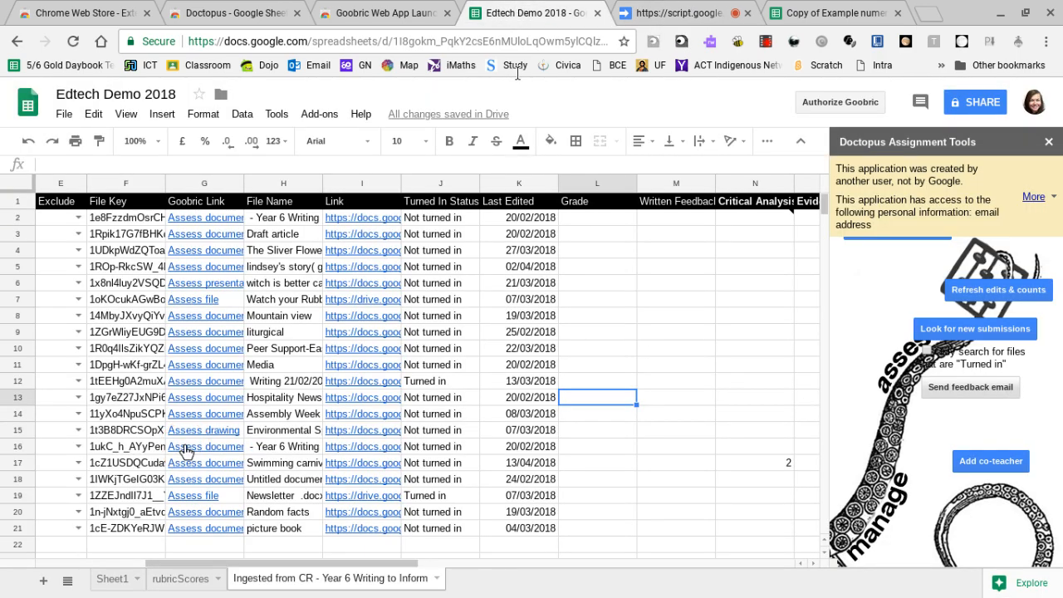
mouse_move(320, 581)
left_click(309, 564)
left_click_drag(310, 564, 420, 571)
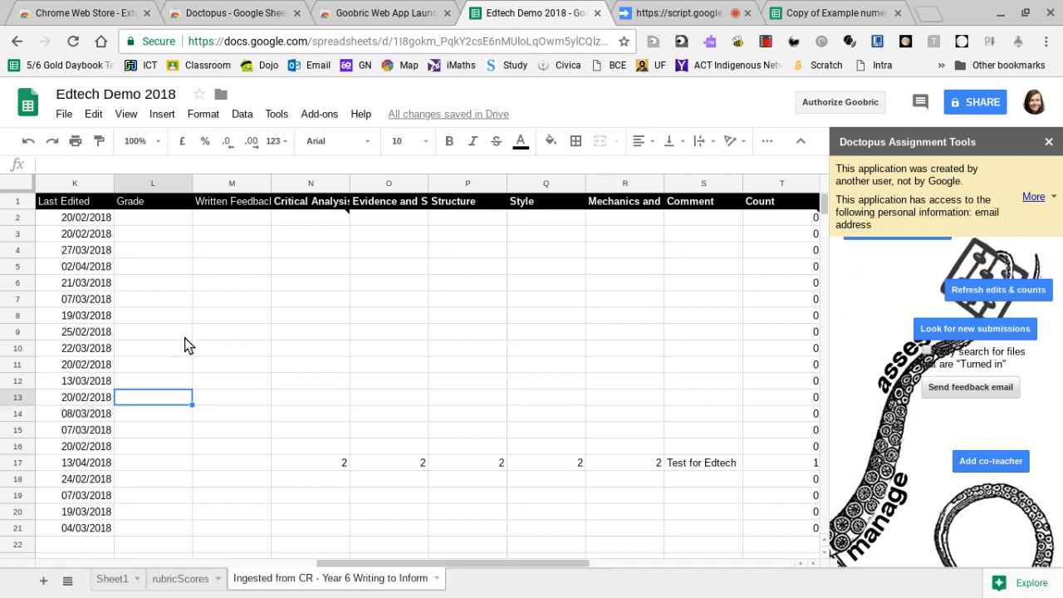
Return to the Goobric assessment page and review the scored rubric table and comments added to the Swimming carnival document.
left_click(655, 13)
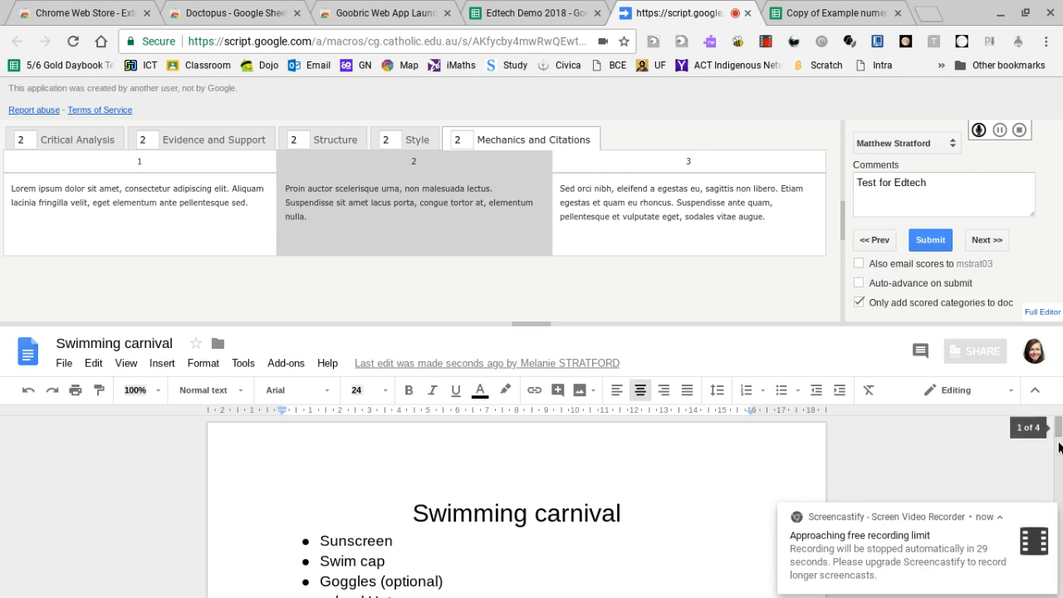
scroll(1060, 429, "down", 10)
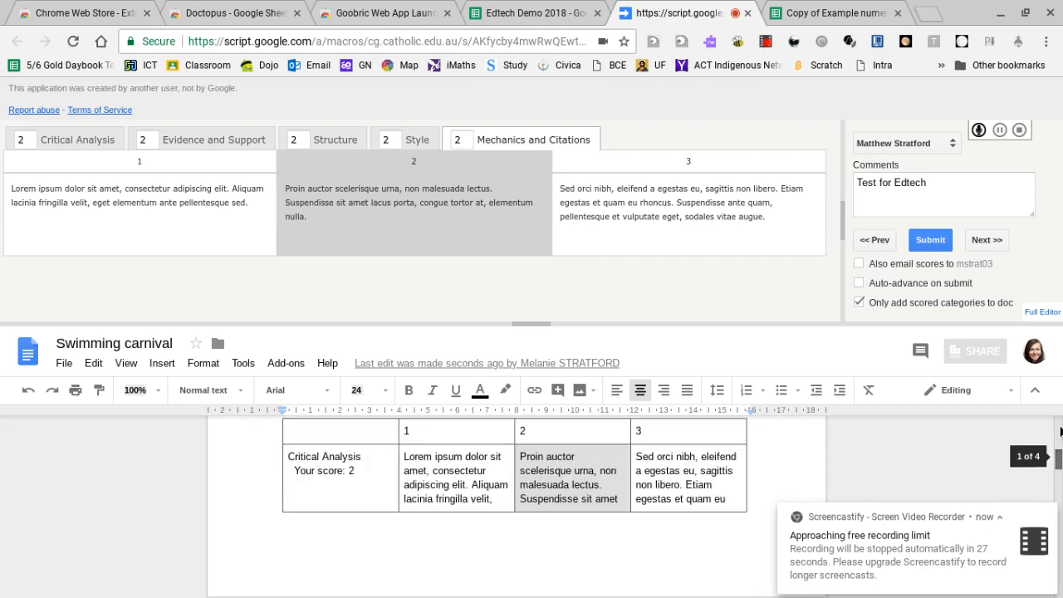
scroll(1060, 430, "down", 2)
scroll(1059, 453, "up", 3)
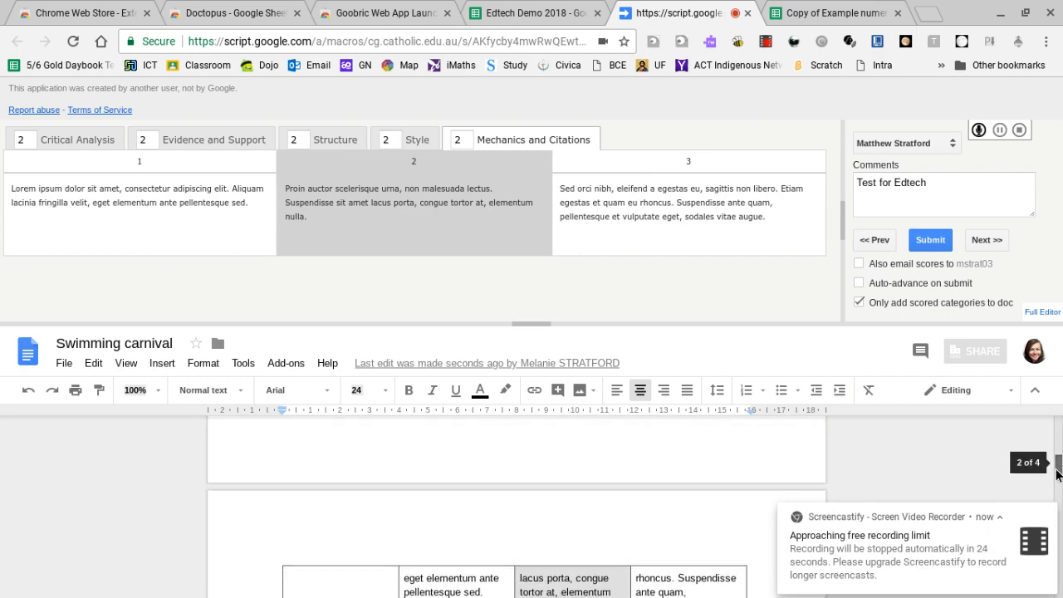
scroll(1058, 474, "down", 5)
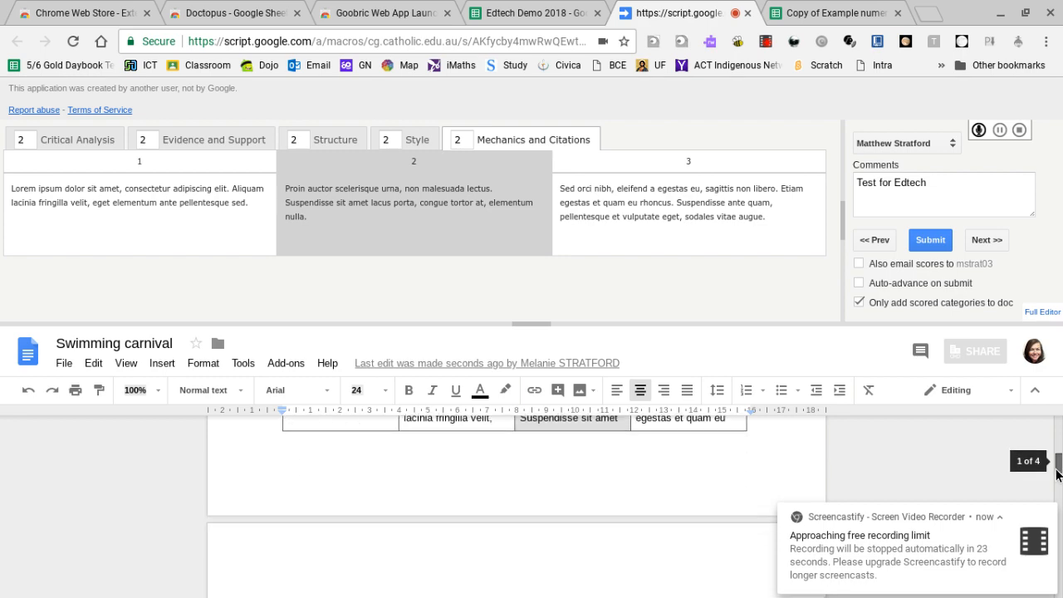
scroll(1057, 475, "down", 3)
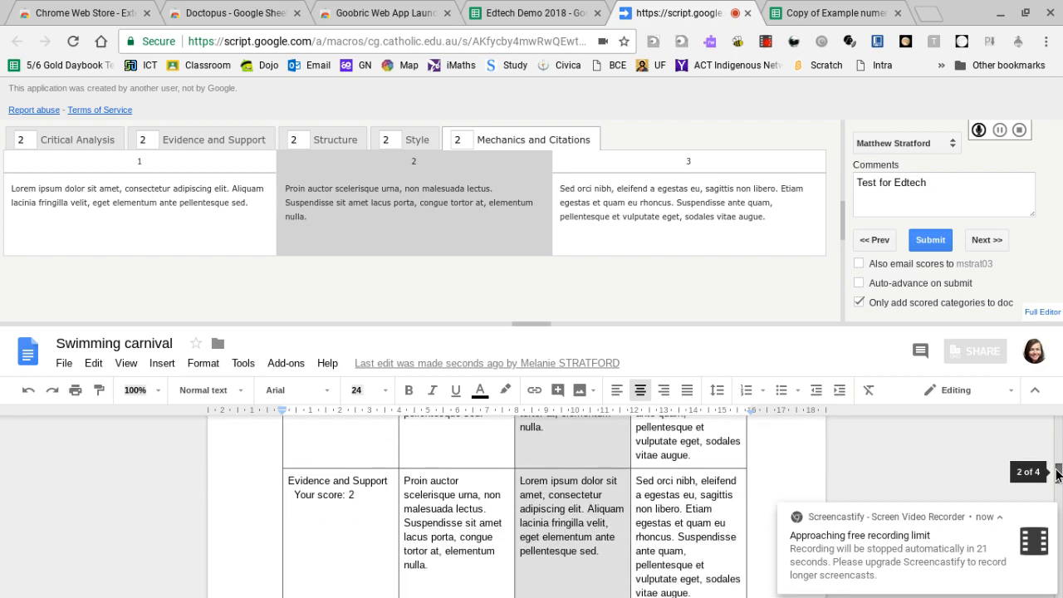
scroll(1057, 474, "down", 1)
scroll(1059, 474, "down", 7)
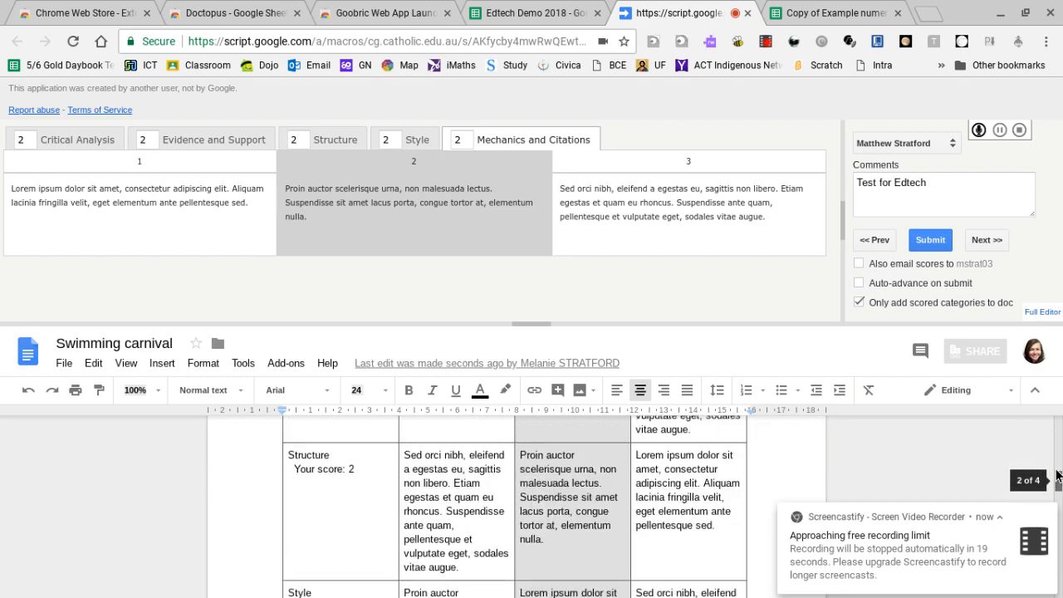
scroll(1057, 474, "down", 7)
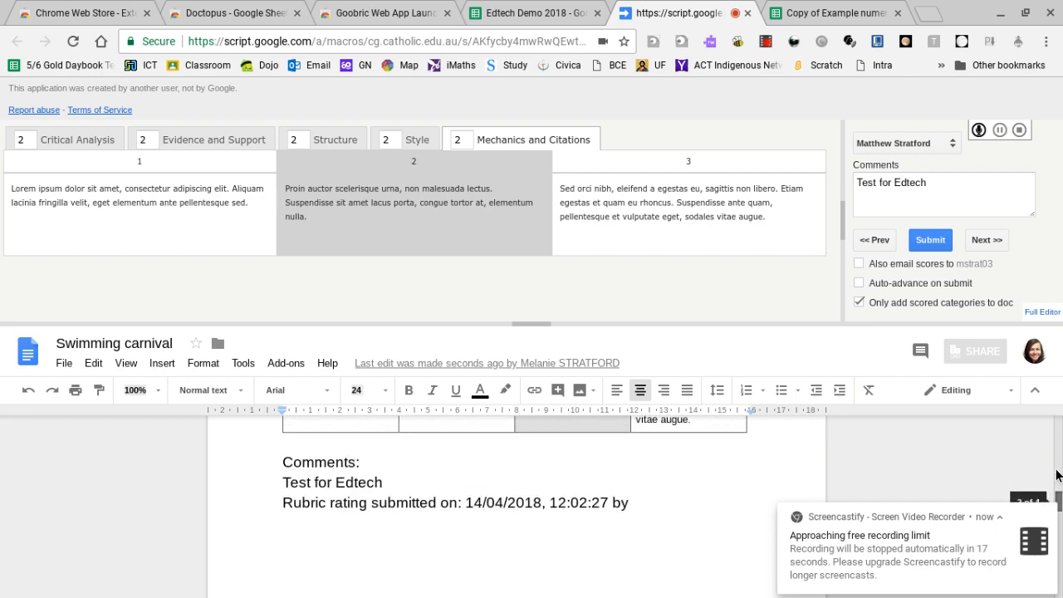